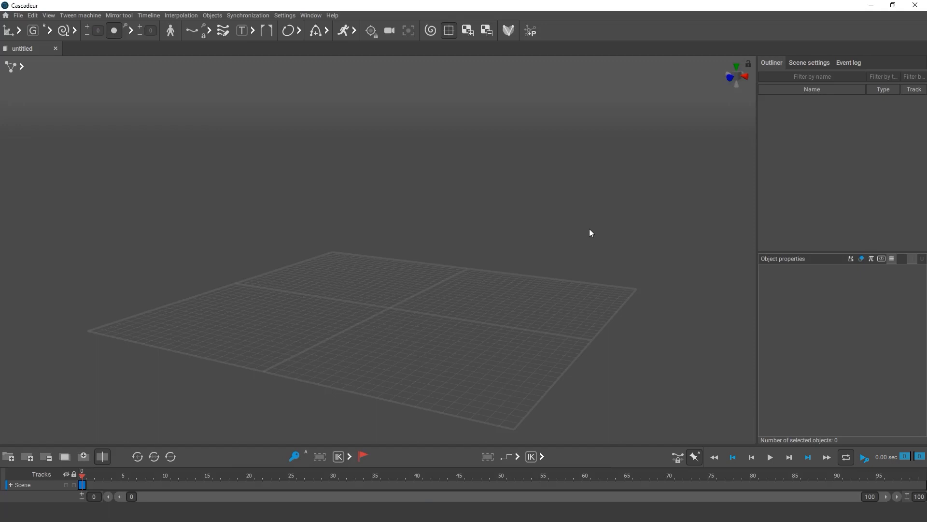
Import the UE4_SK_Mannequin_FBX file into the empty scene as a model
left_click(18, 15)
mouse_move(33, 101)
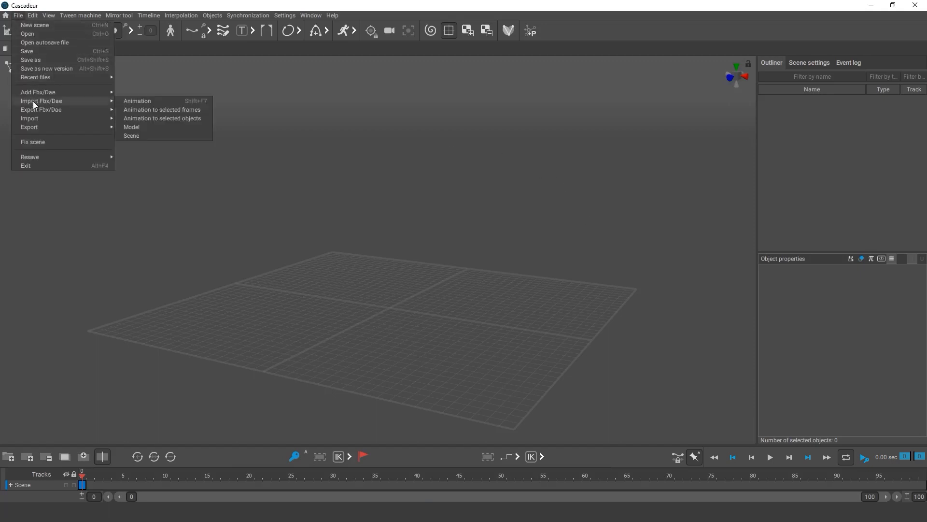
left_click(129, 127)
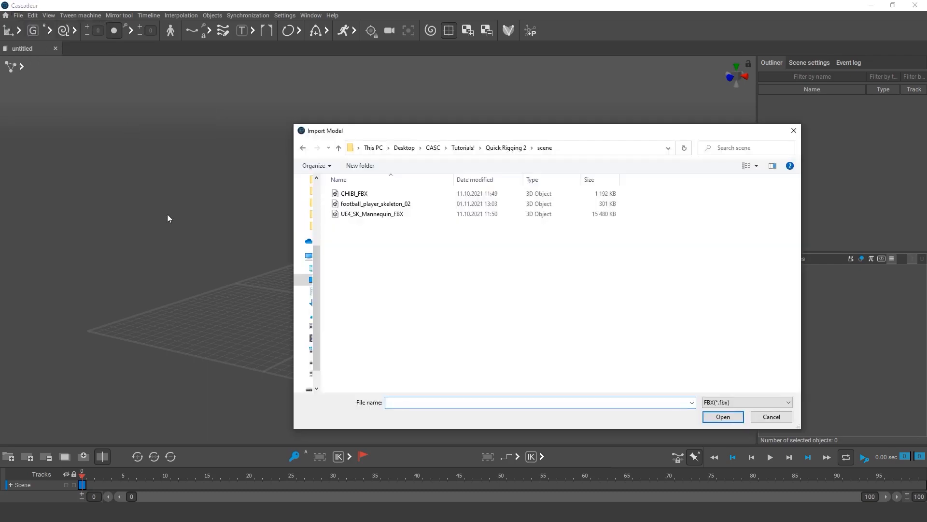
left_click(375, 214)
double_click(375, 216)
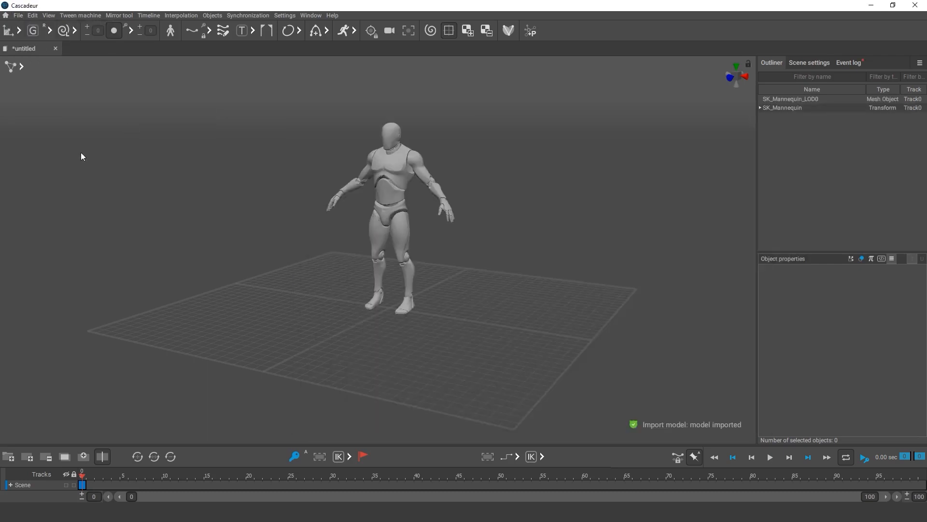
View the imported mannequin in Joint mode and mesh mode, and return to point mode
left_click(22, 67)
left_click(86, 68)
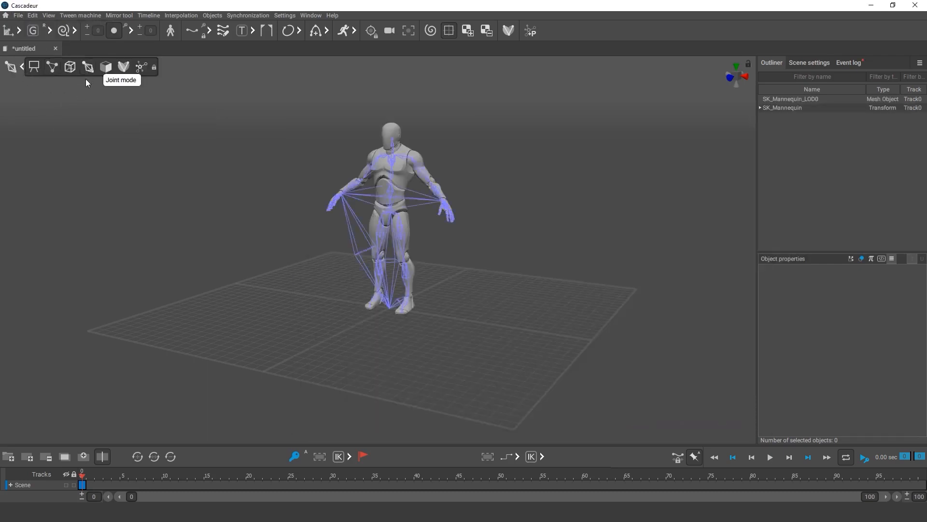
left_click(106, 68)
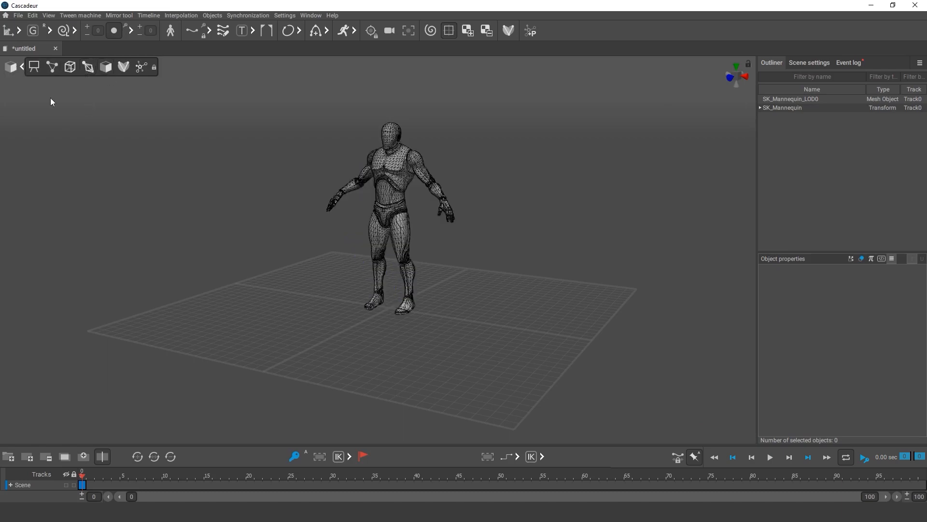
left_click(52, 68)
Create a new scene and import the football_player_skeleton_02 FBX file into it as a model
left_click(18, 15)
left_click(24, 24)
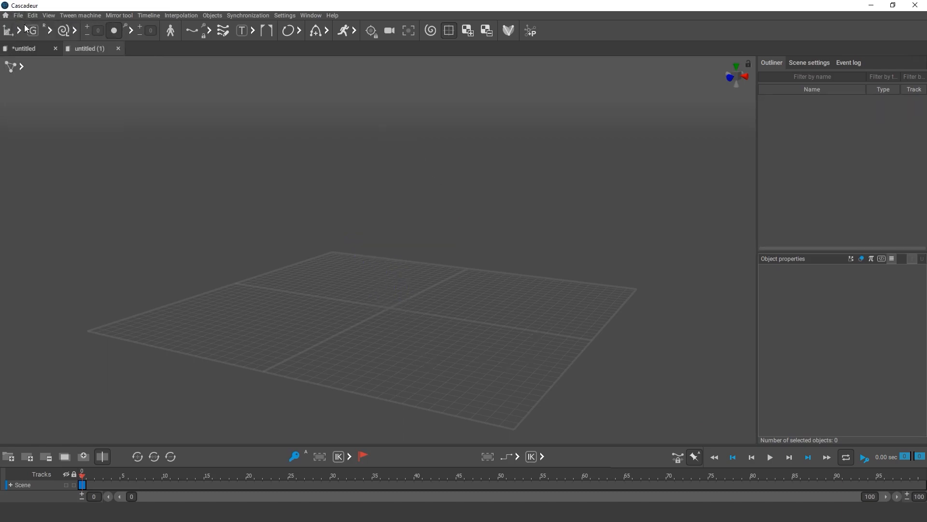
left_click(18, 15)
mouse_move(97, 100)
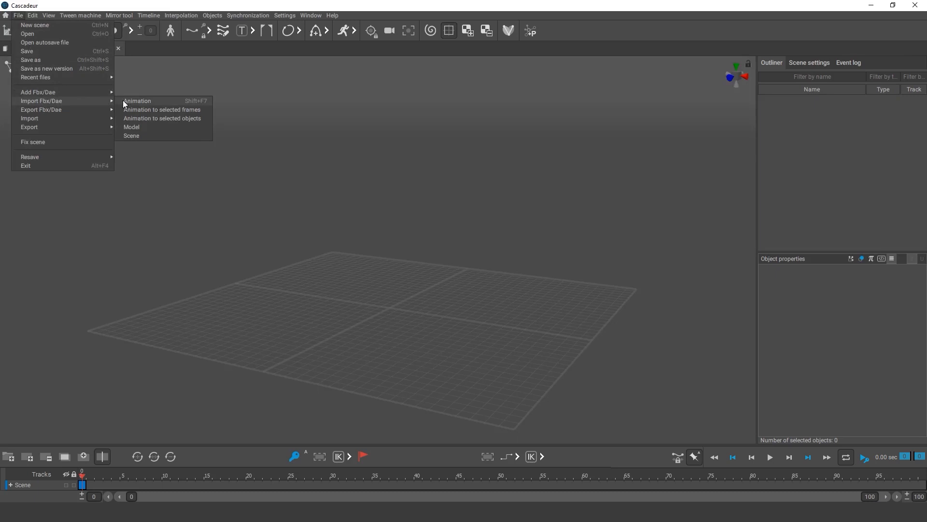
left_click(132, 127)
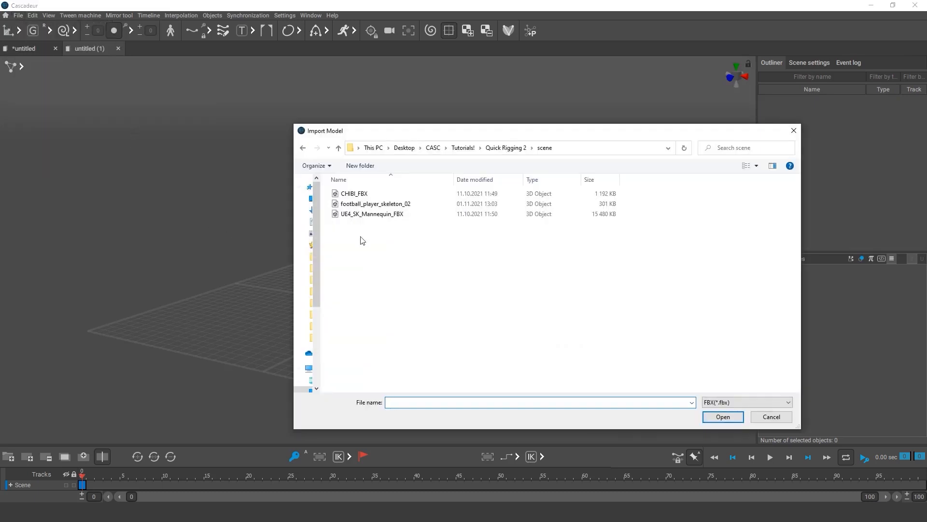
double_click(382, 203)
Create another new scene and import the CHIBI_FBX file into it as a model
left_click(17, 15)
left_click(22, 24)
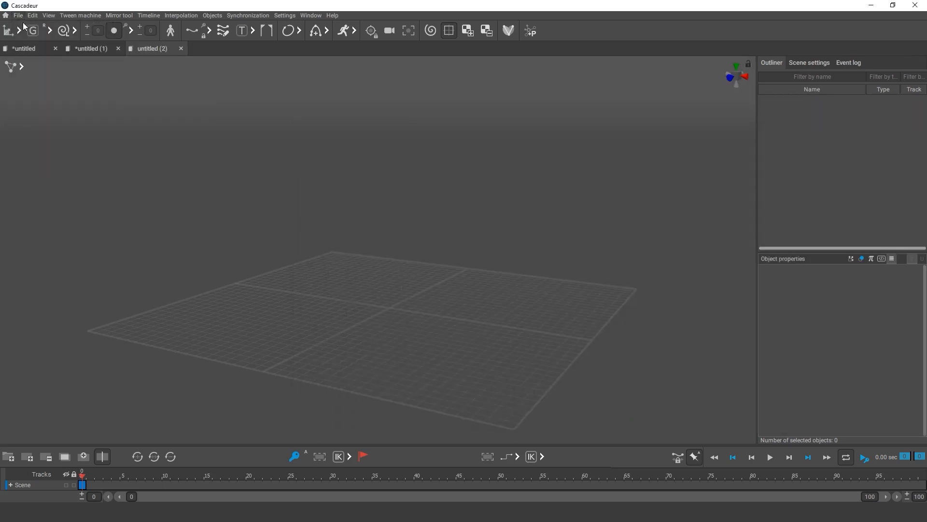
left_click(18, 15)
mouse_move(41, 101)
left_click(136, 127)
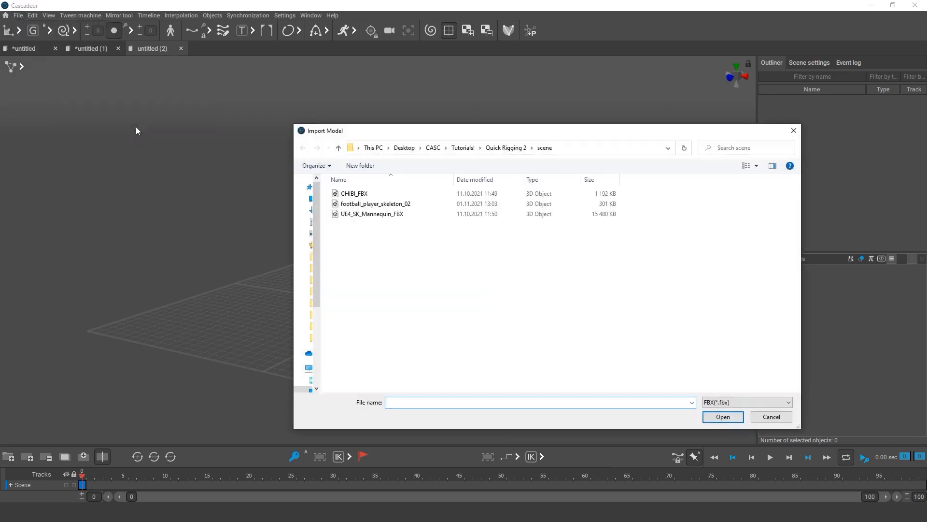
double_click(366, 193)
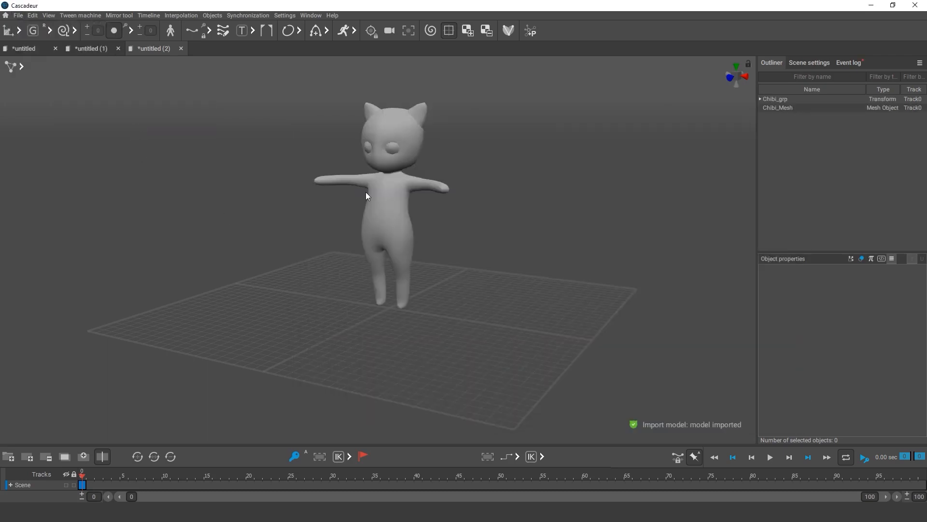
Switch back to the first scene, which contains the mannequin
left_click(86, 49)
left_click(30, 49)
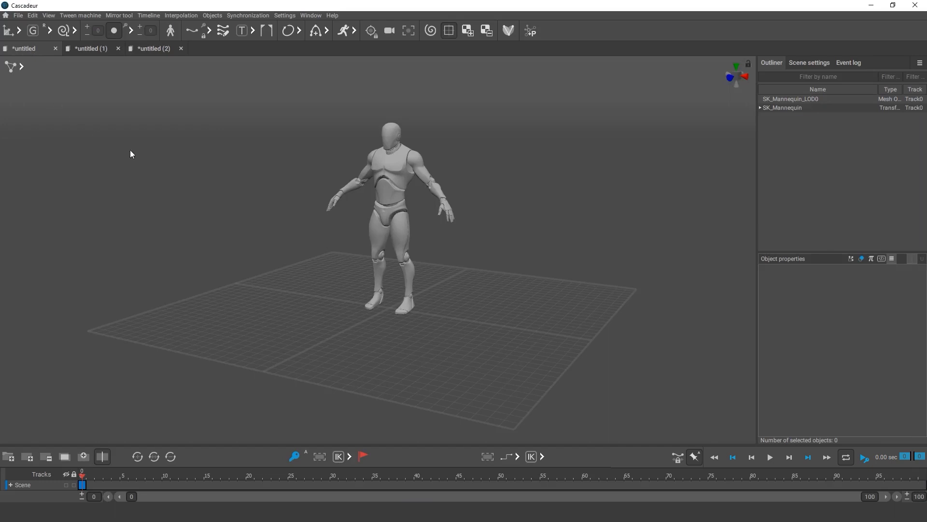
left_click(336, 19)
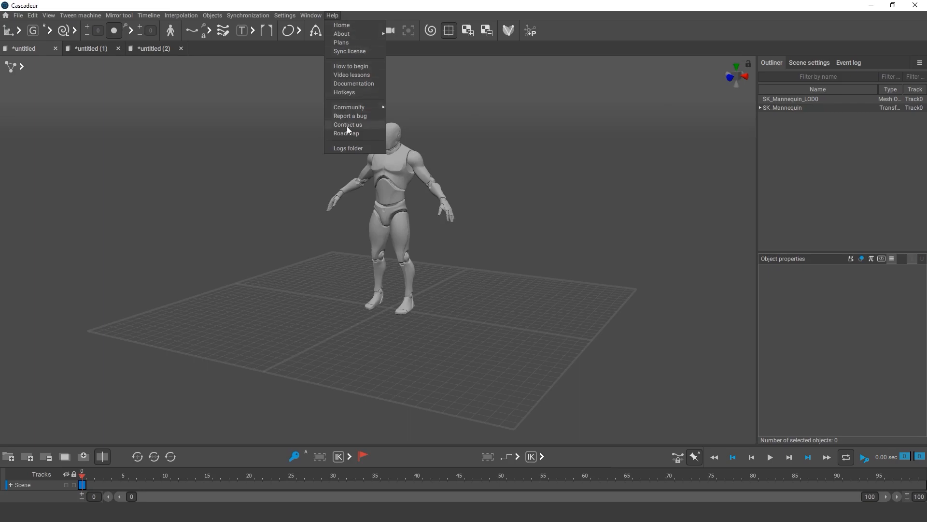
mouse_move(390, 106)
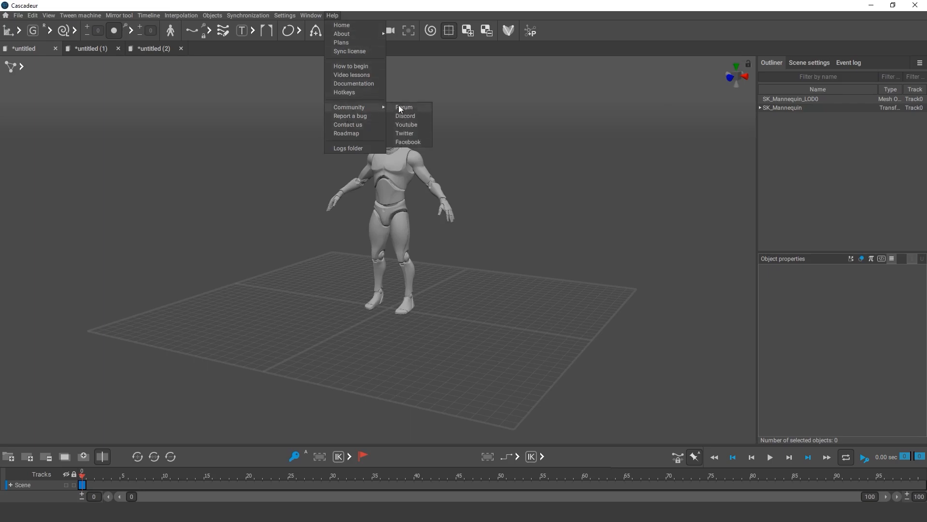
left_click(331, 15)
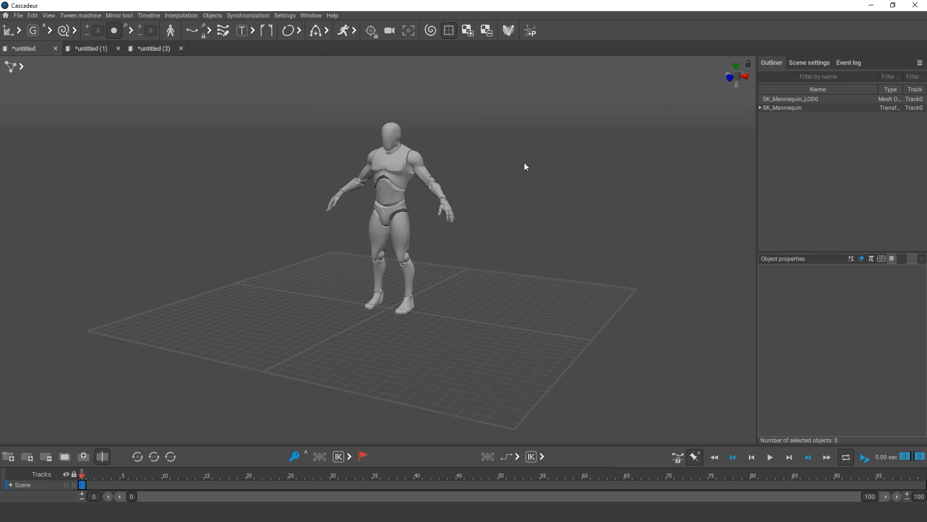
Enter Rig mode for the mannequin and open the Quick Rigging Tool, placing its window beside the character
left_click(506, 36)
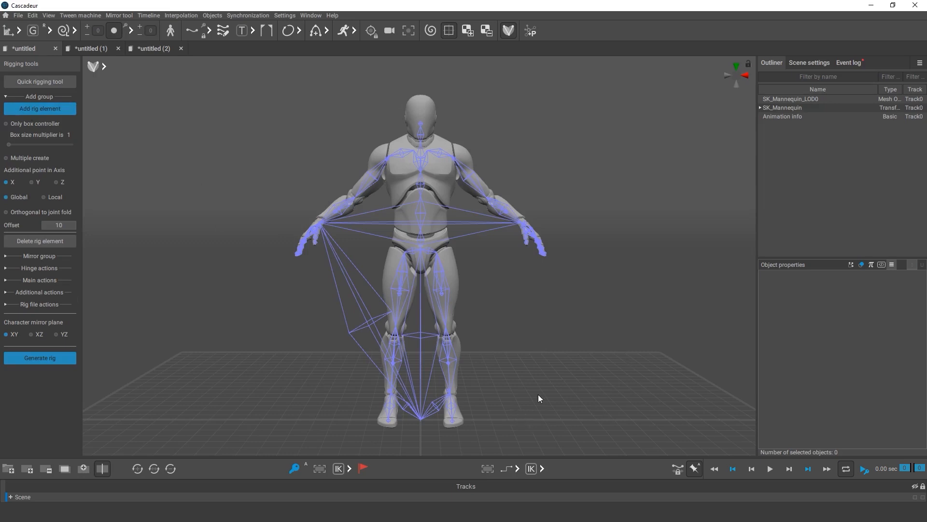
left_click(57, 86)
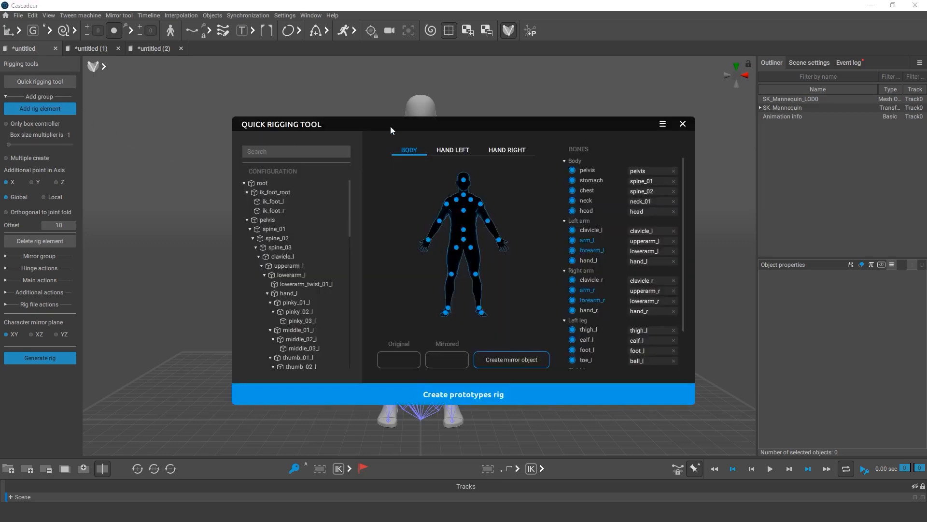
left_click_drag(390, 126, 617, 69)
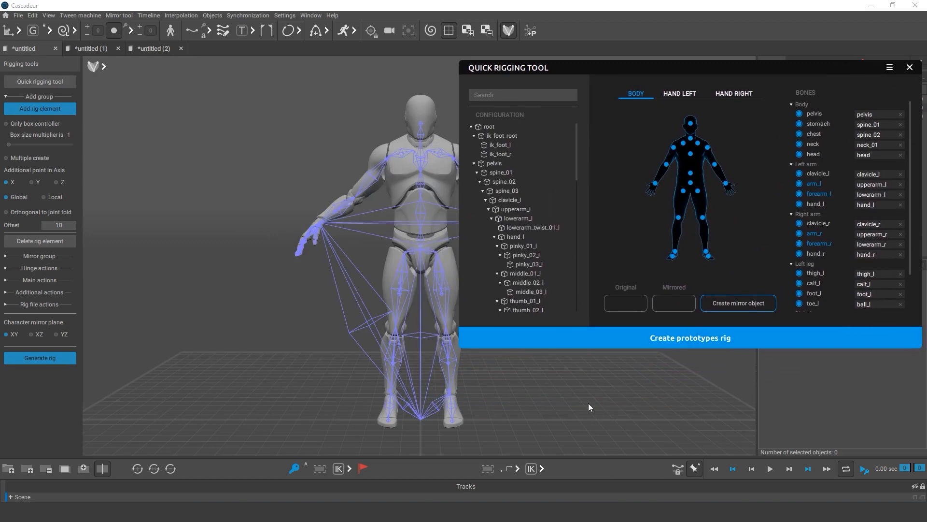
middle_click_drag(588, 403, 428, 401)
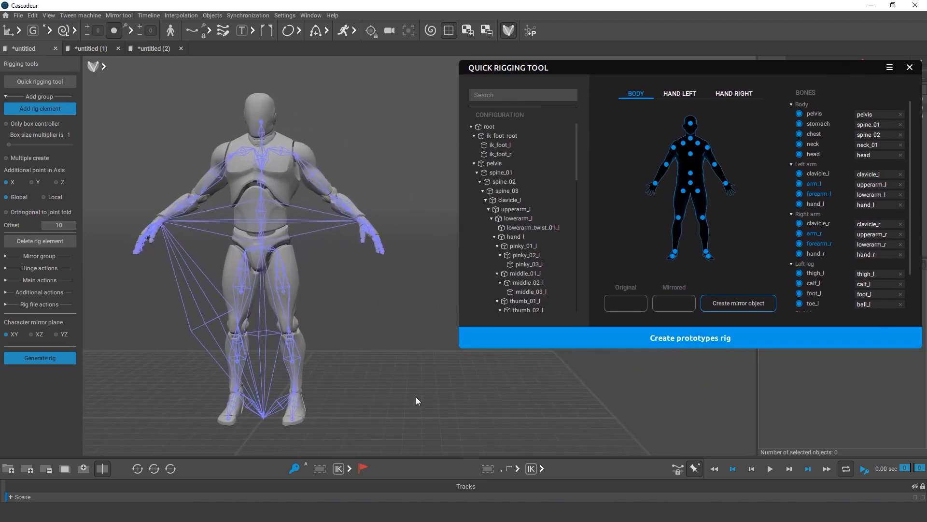
Check the mannequin's joint hierarchy and bone assignments, and create the prototypes rig from them, closing the Quick Rigging Tool
mouse_move(504, 181)
left_mouse_down()
mouse_move(587, 216)
mouse_move(706, 159)
mouse_move(696, 153)
mouse_move(689, 181)
mouse_move(517, 181)
left_mouse_up()
scroll(500, 193, "down", 7)
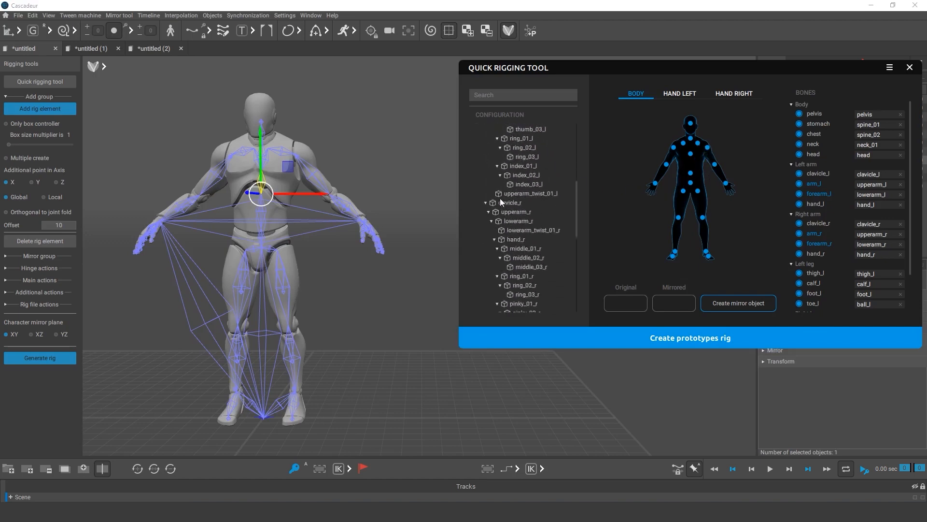
scroll(500, 198, "up", 8)
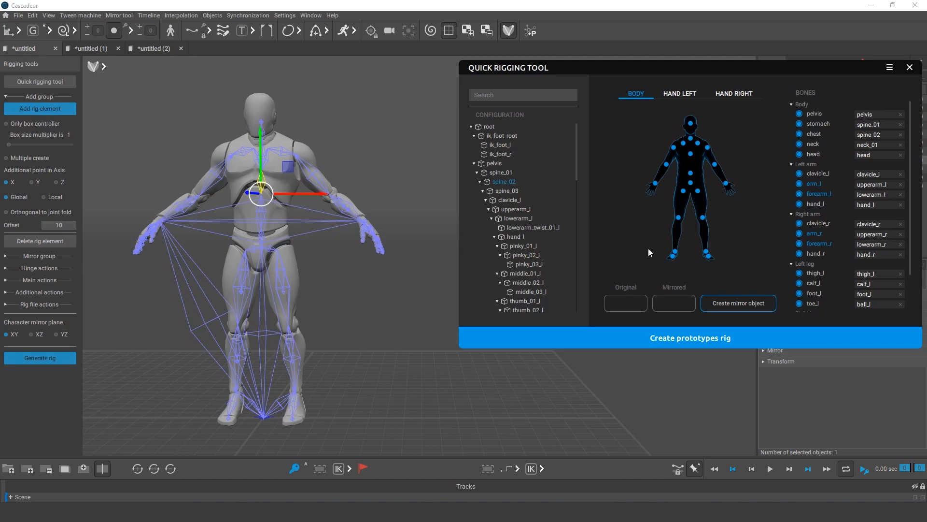
scroll(830, 131, "down", 5)
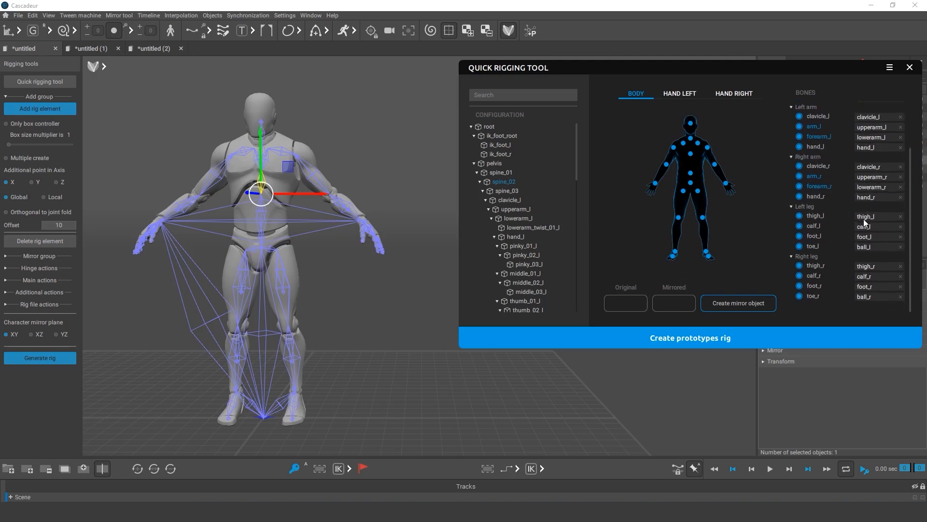
scroll(830, 131, "up", 5)
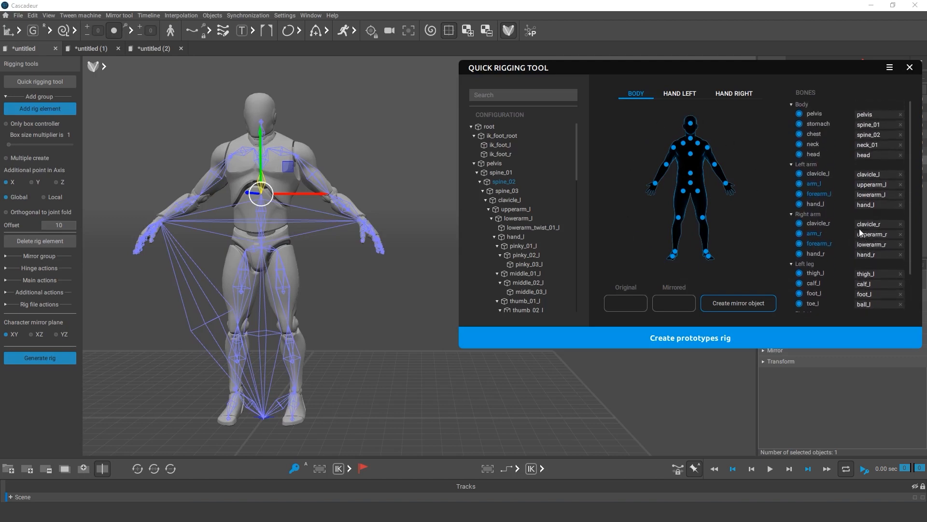
left_click(681, 344)
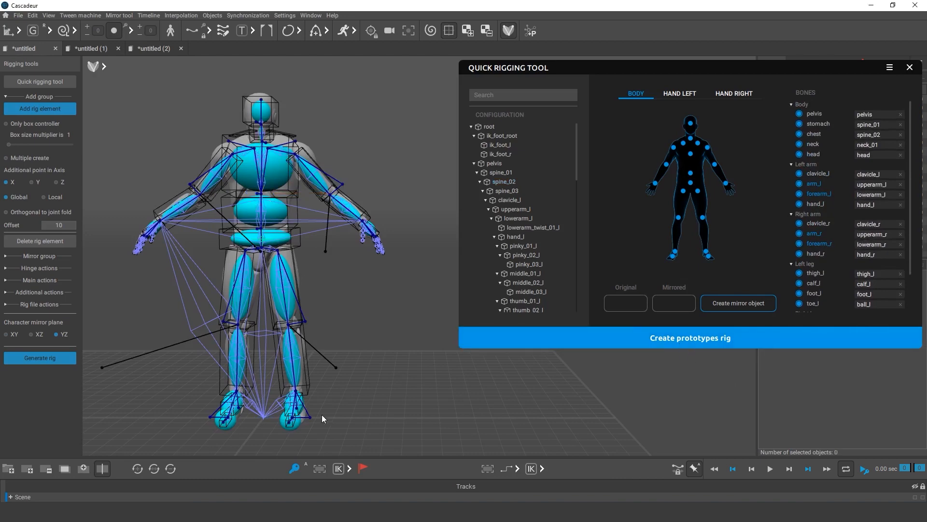
left_click(910, 67)
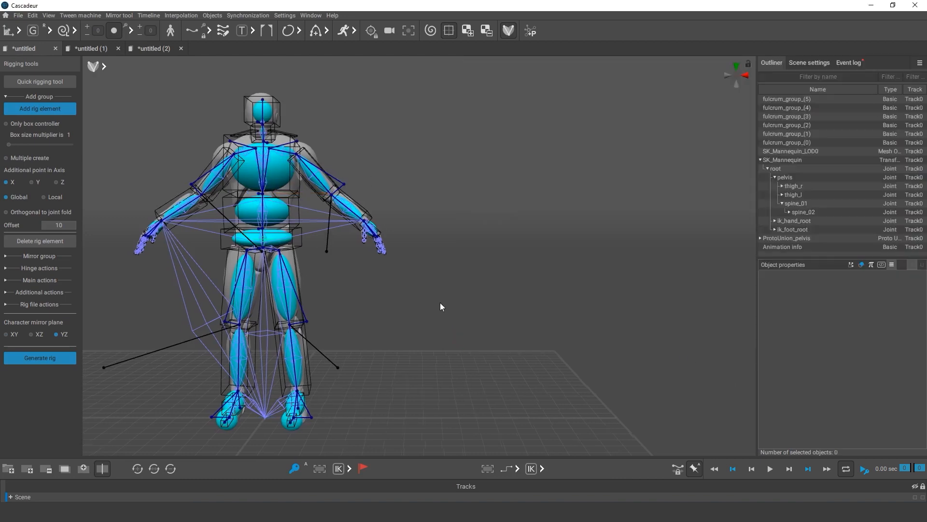
Open the Quick Rigging Tool in Rig mode for the football player scene and place it beside the character
left_click(92, 49)
left_click(508, 30)
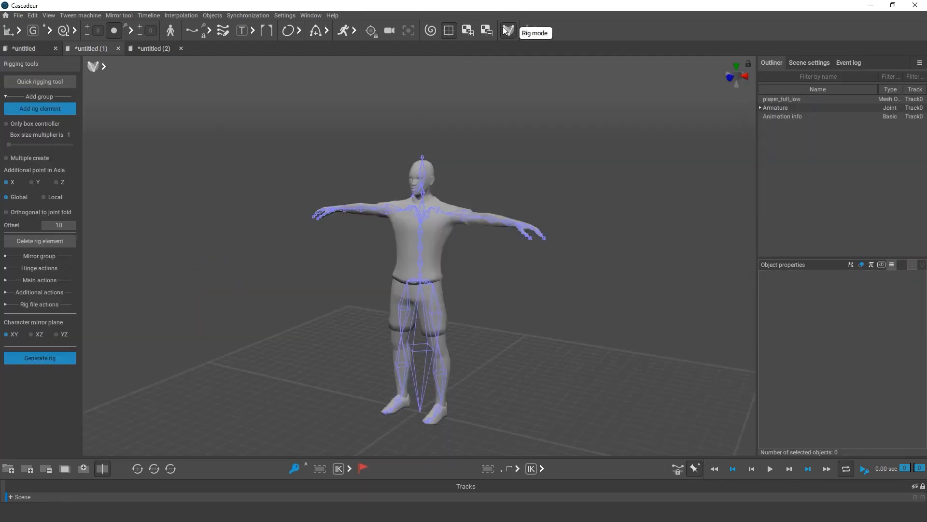
left_click(48, 80)
left_click_drag(557, 104, 597, 66)
scroll(209, 331, "up", 3)
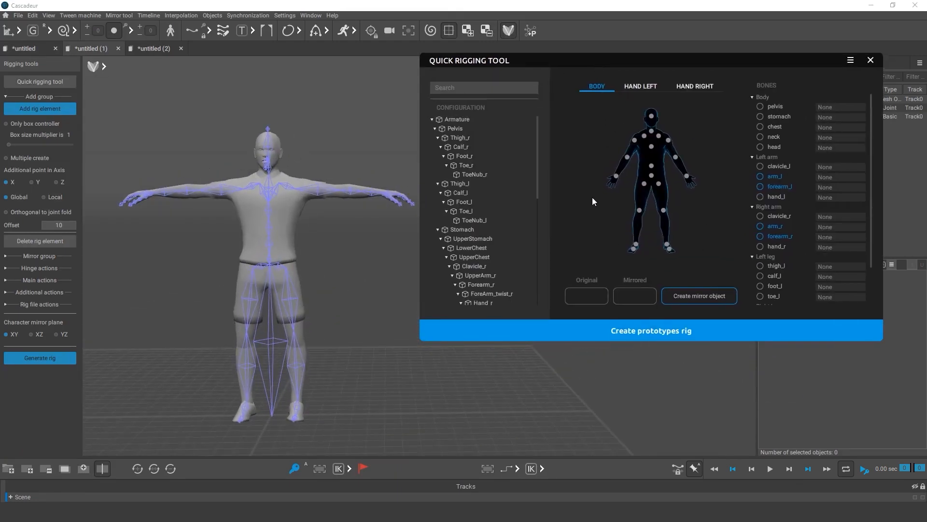
Assign the football player's Pelvis joint to the pelvis point of the body diagram
left_click(451, 129)
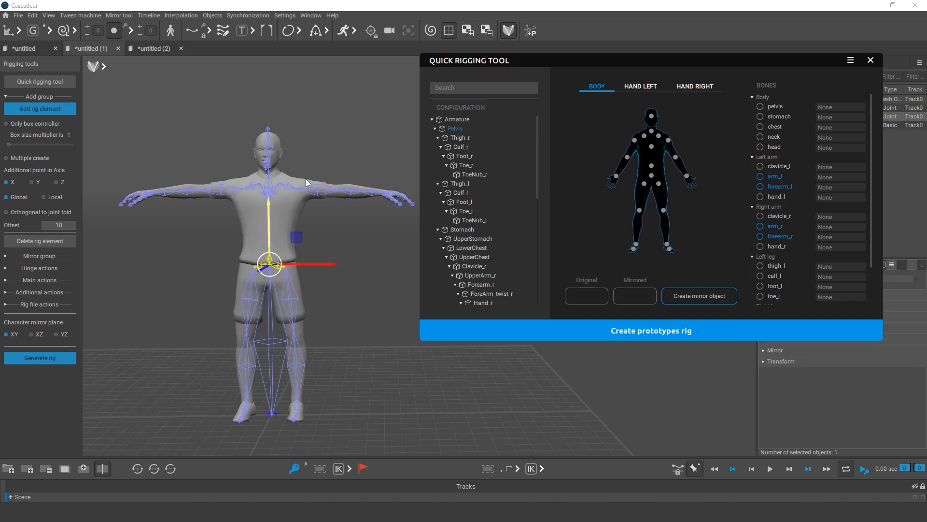
left_click_drag(455, 129, 479, 161)
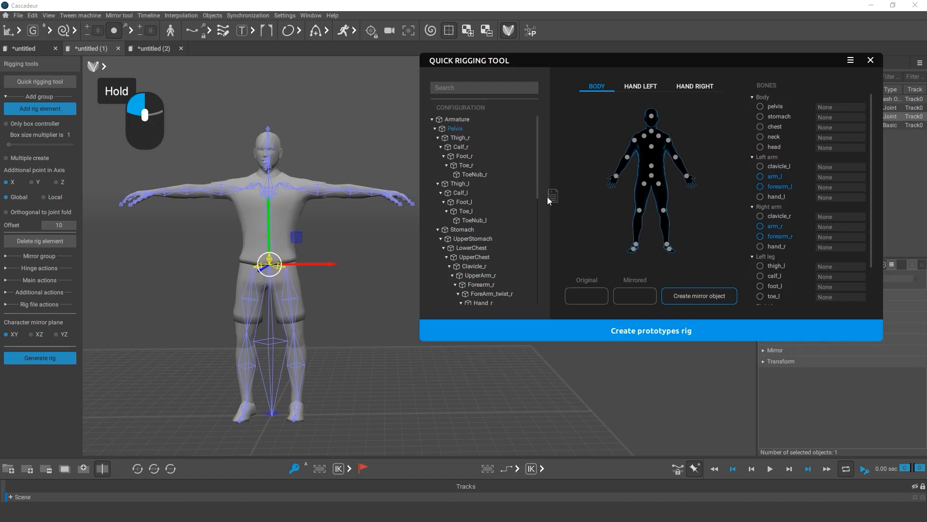
left_click_drag(639, 197, 652, 177)
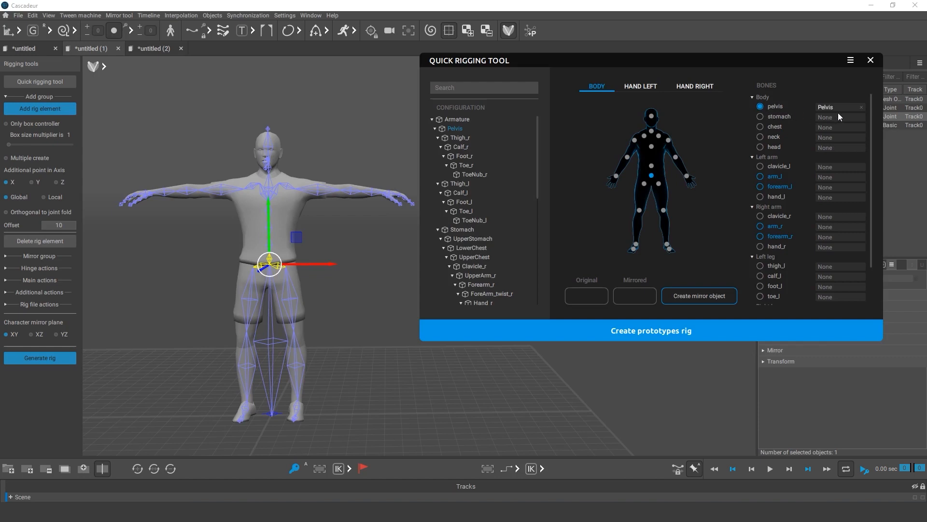
Pick the UpperChest joint on the football player to locate it in the joint hierarchy, and clear the selection
left_click(332, 219)
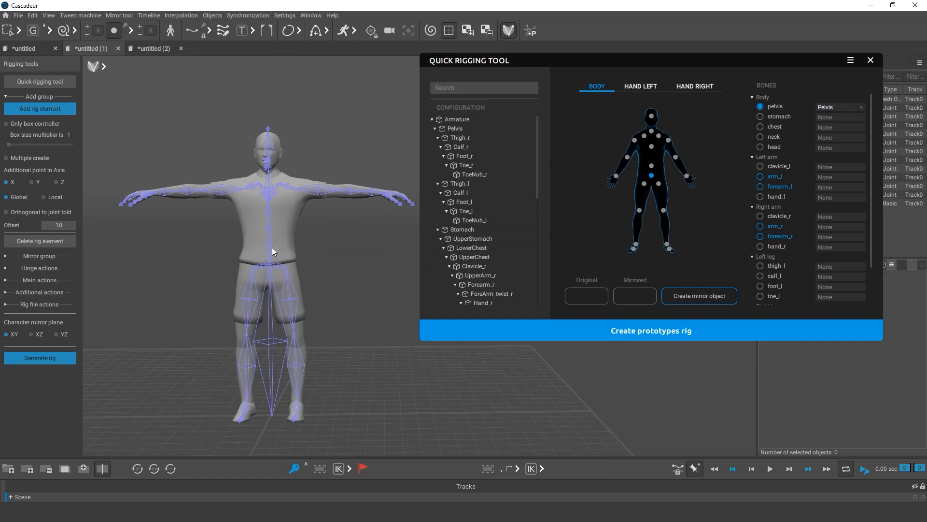
left_click(270, 201)
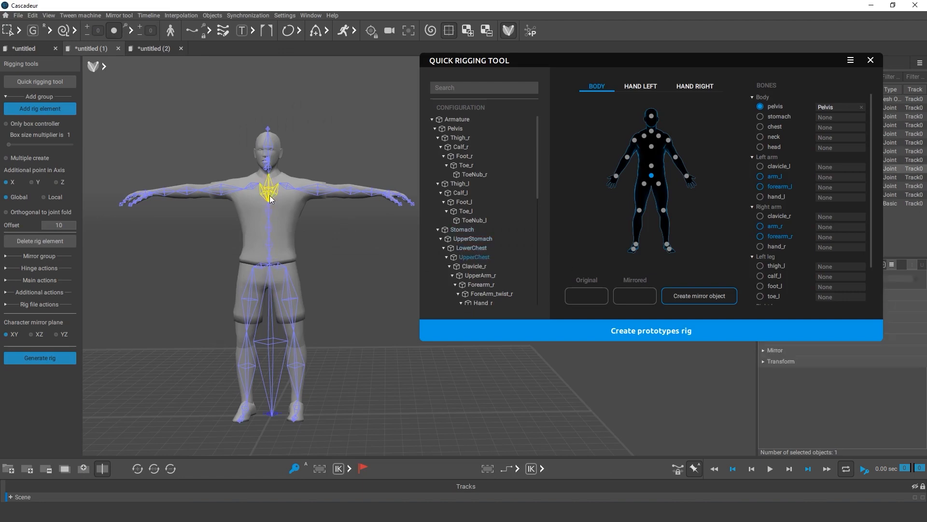
left_click(315, 230)
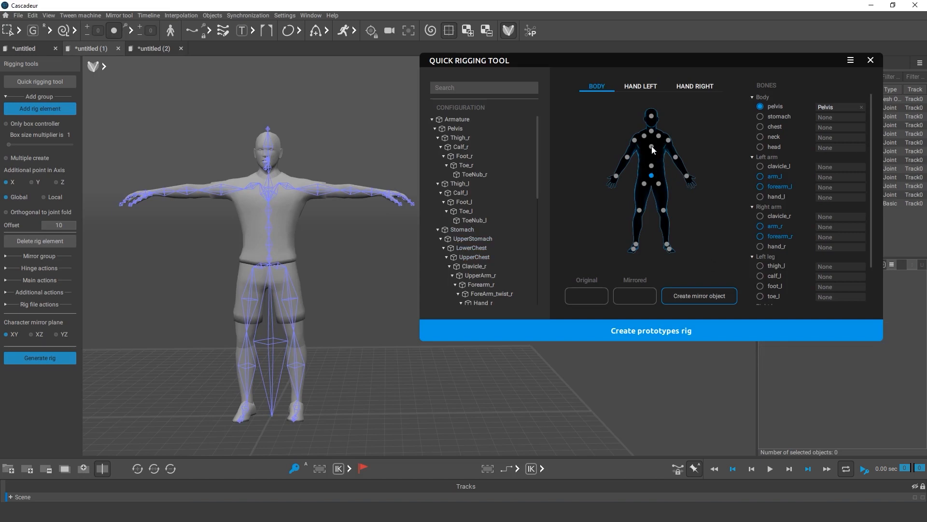
Activate the Rotate tool and compare how the football player's Stomach and UpperStomach joints bend in side view
left_click(455, 233)
left_click_drag(357, 334, 442, 383, "alt")
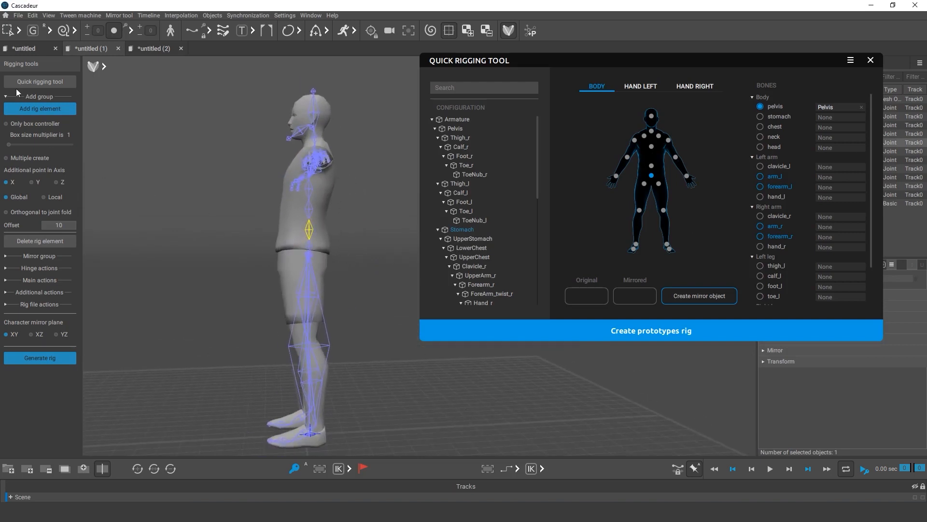
left_click(18, 31)
left_click(67, 31)
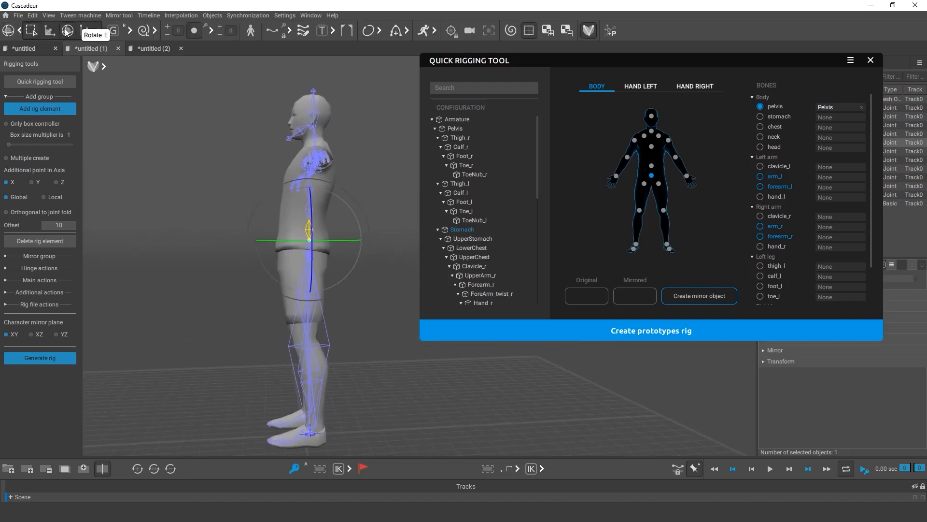
left_click_drag(365, 213, 339, 287)
left_click(367, 208)
left_click(314, 214)
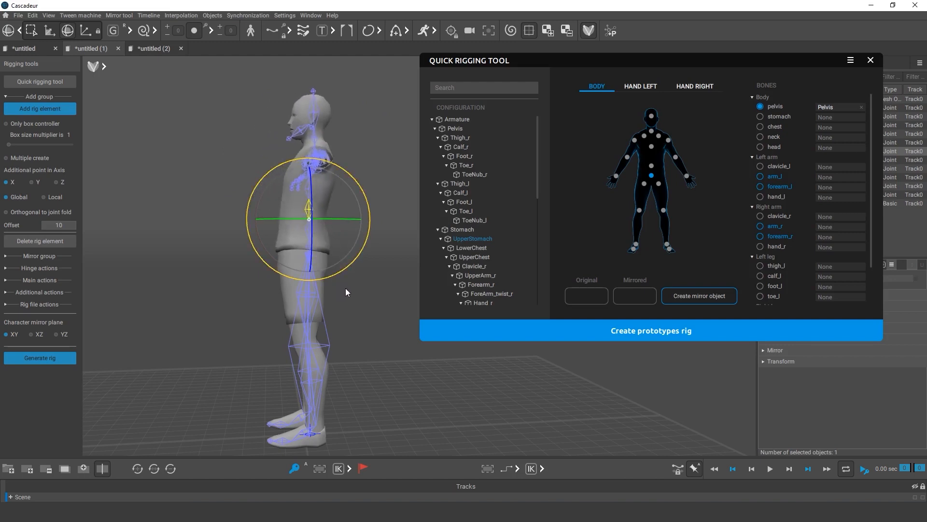
Assign the football player's Stomach joint to the stomach point of the body diagram
left_click(346, 288)
left_click(462, 229)
left_click(651, 166)
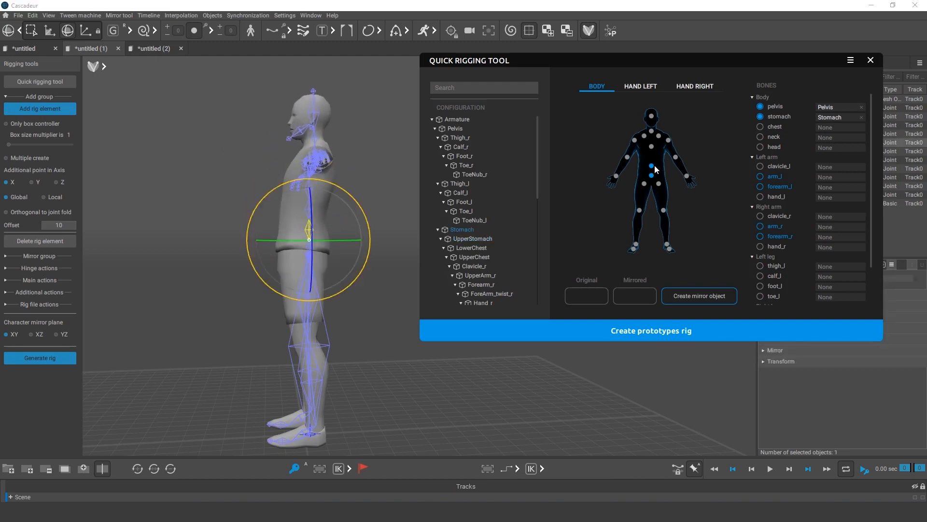
Compare the football player's upper spine joints, assign LowerChest to the chest point, and clear the selection
left_click(393, 262)
left_click(309, 193)
mouse_move(336, 252)
left_mouse_down()
mouse_move(369, 231)
mouse_move(331, 263)
mouse_move(359, 210)
mouse_move(302, 231)
mouse_move(346, 235)
mouse_move(349, 265)
left_mouse_up()
left_click(385, 293)
left_click(309, 172)
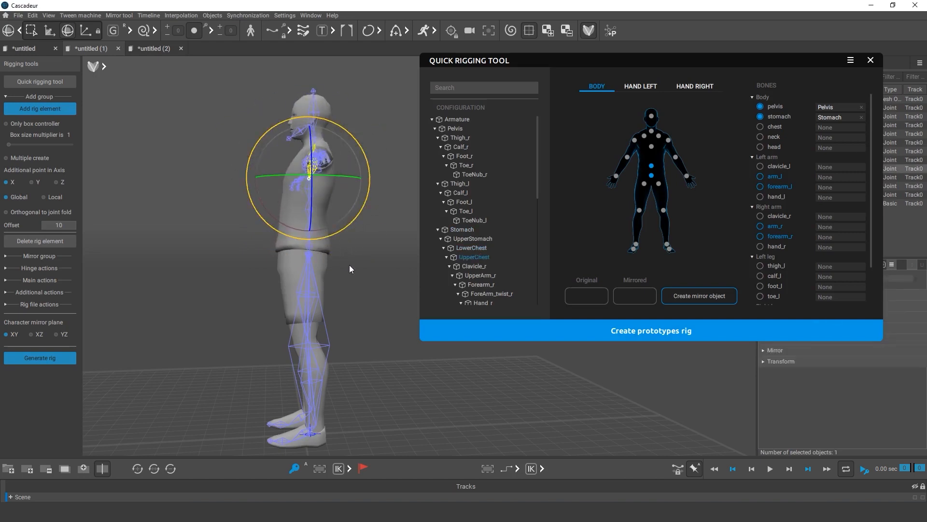
left_click(476, 248)
left_click(652, 146)
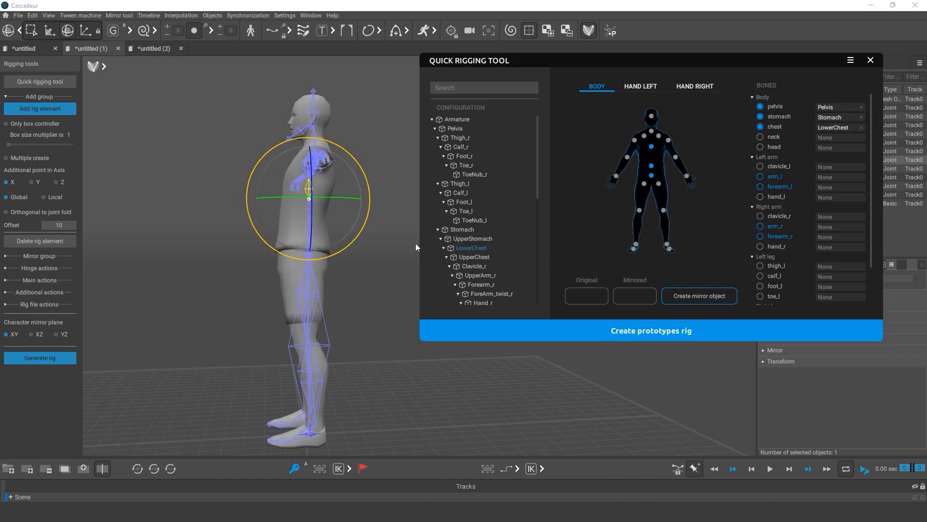
left_click(390, 238)
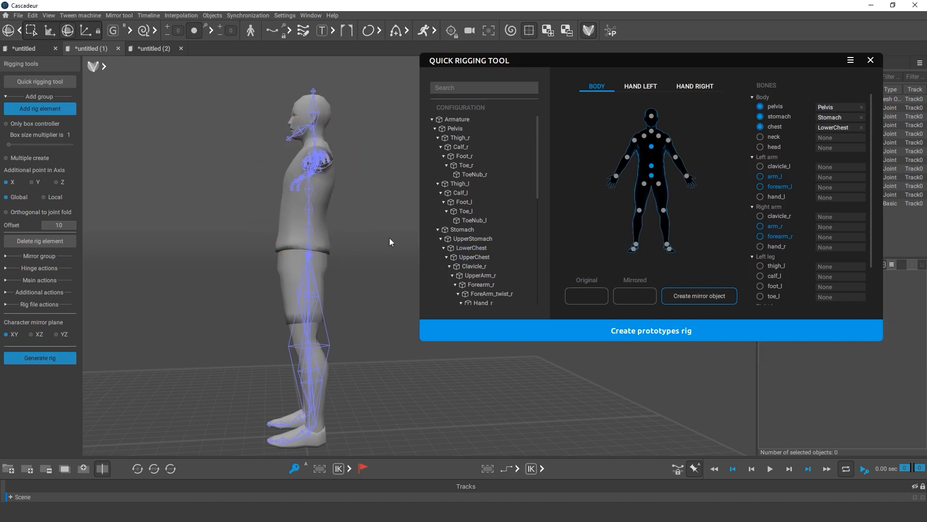
Test bending the football player's torso forward at the Stomach and UpperChest joints, and undo the rotations
left_click(310, 229)
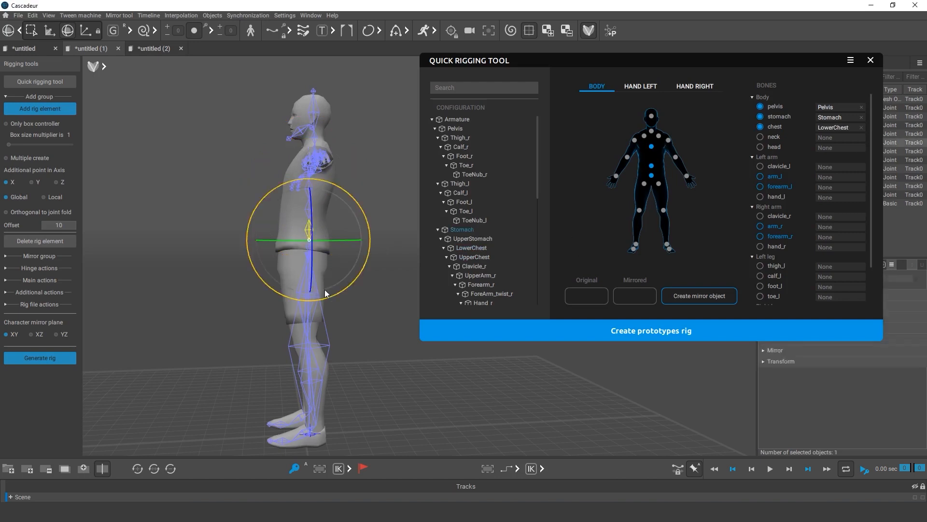
left_click_drag(324, 289, 382, 266)
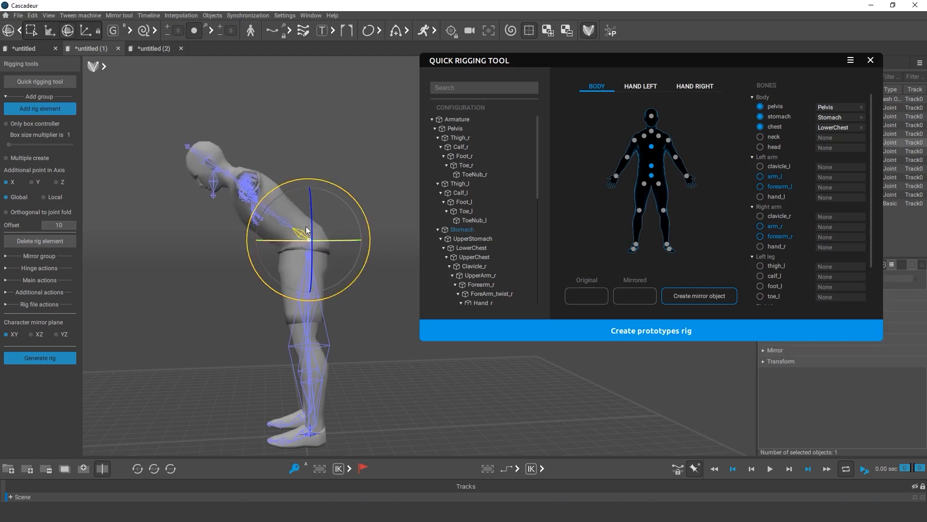
left_click(375, 149)
left_click(470, 257)
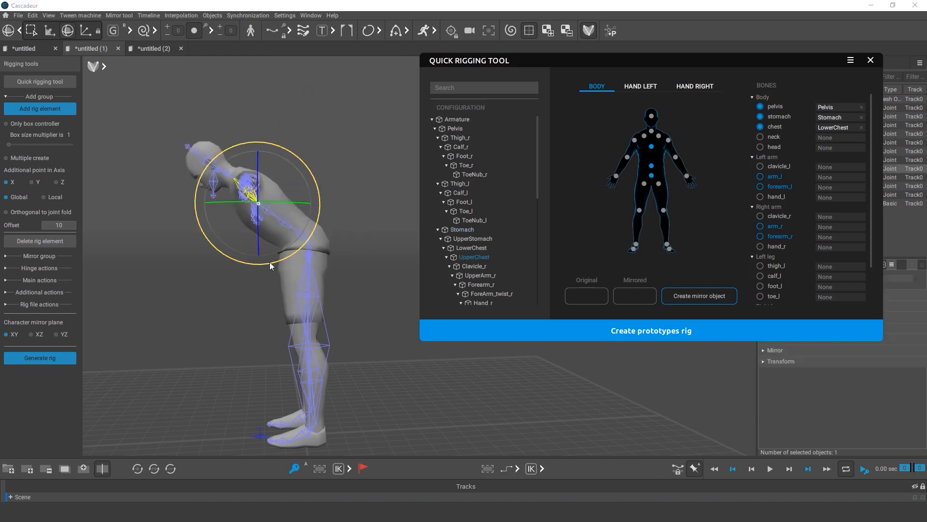
left_click_drag(270, 262, 325, 229)
left_click(344, 253)
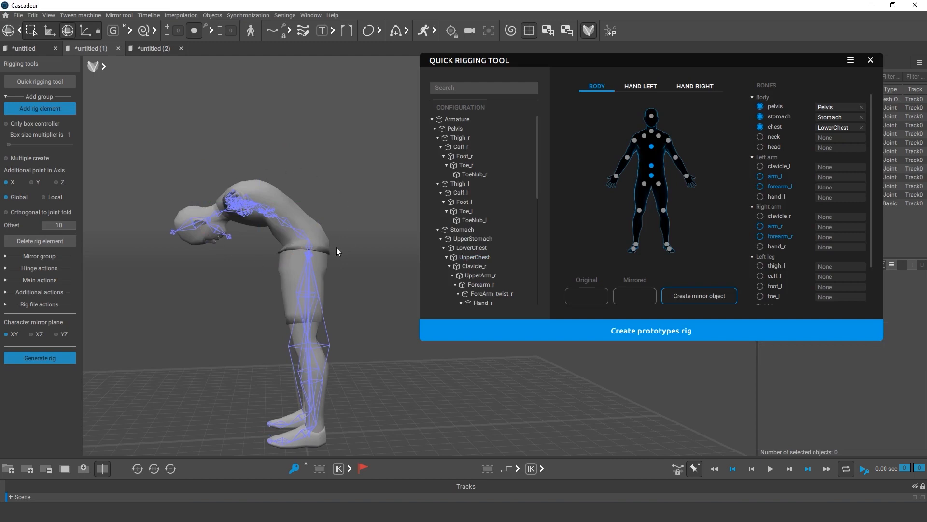
key("ctrl+z")
key("ctrl+z")
key("ctrl+z")
key("ctrl+z")
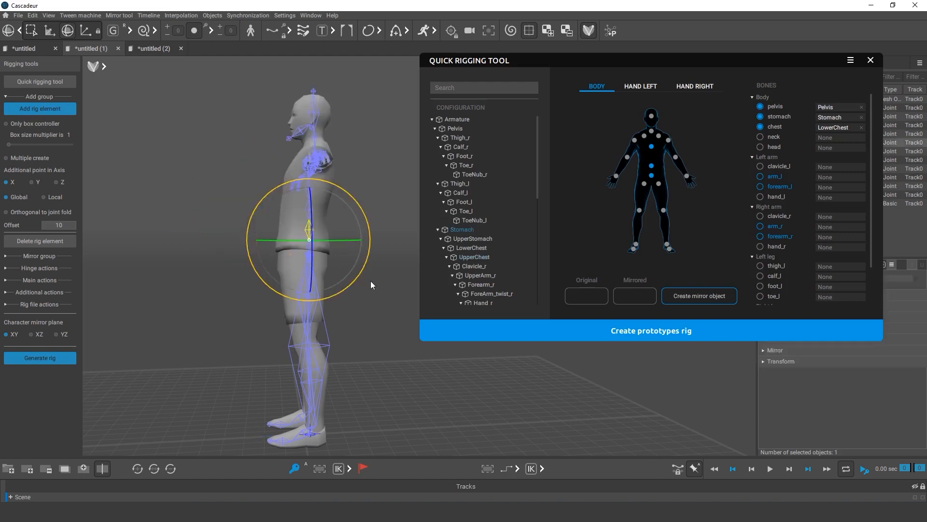
Test bending the torso at the Stomach and LowerChest joints, and undo both rotations
left_click(371, 281)
left_click(312, 232)
left_click_drag(333, 296, 364, 267)
left_click(281, 204)
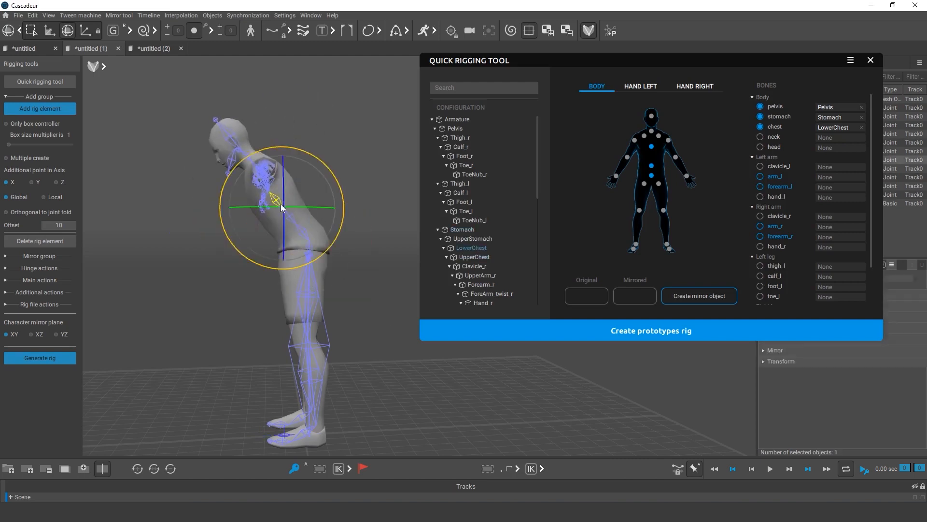
left_click_drag(280, 204, 363, 268)
left_click(369, 278)
key("ctrl+z")
key("ctrl+z")
key("ctrl+z")
key("ctrl+z")
key("ctrl+z")
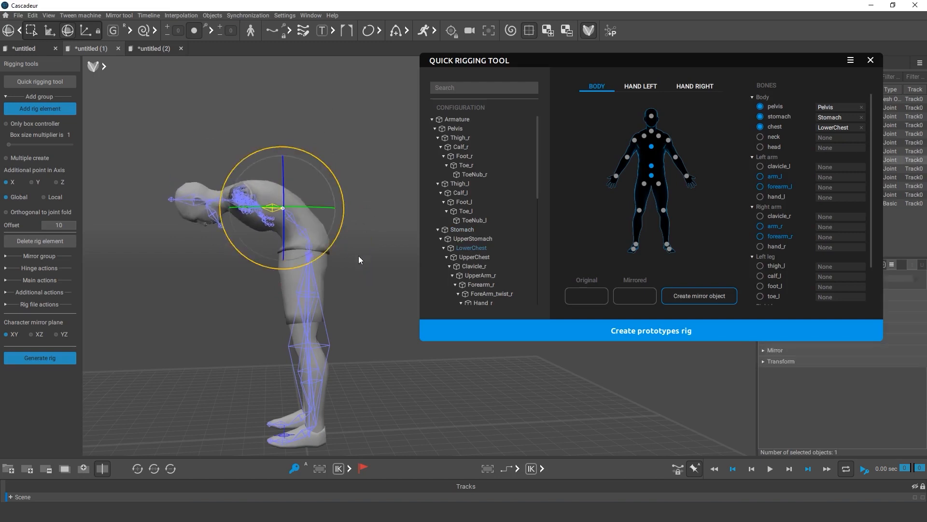
Assign the football player's Neck and Head joints to the neck and head points of the body diagram
left_click_drag(324, 334, 376, 410, "alt")
scroll(522, 154, "down", 5)
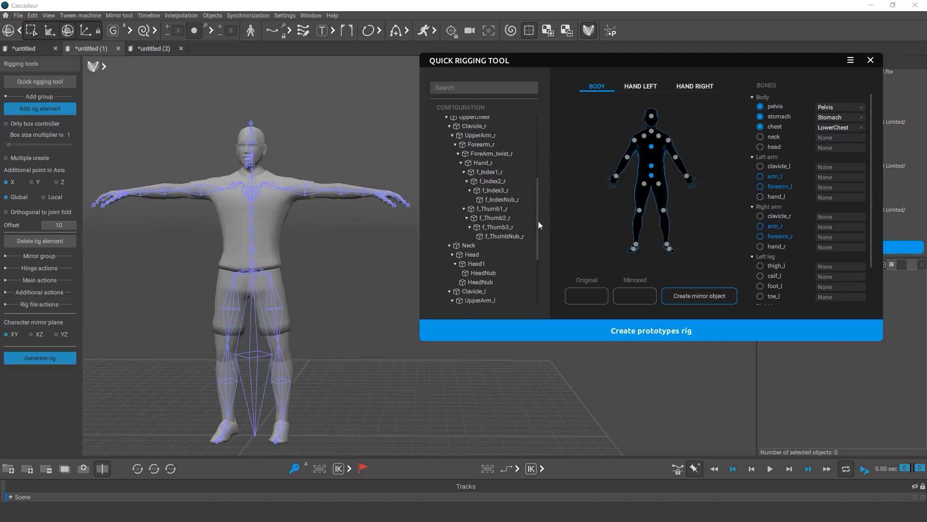
left_click(468, 173)
left_click(652, 135)
left_click(472, 183)
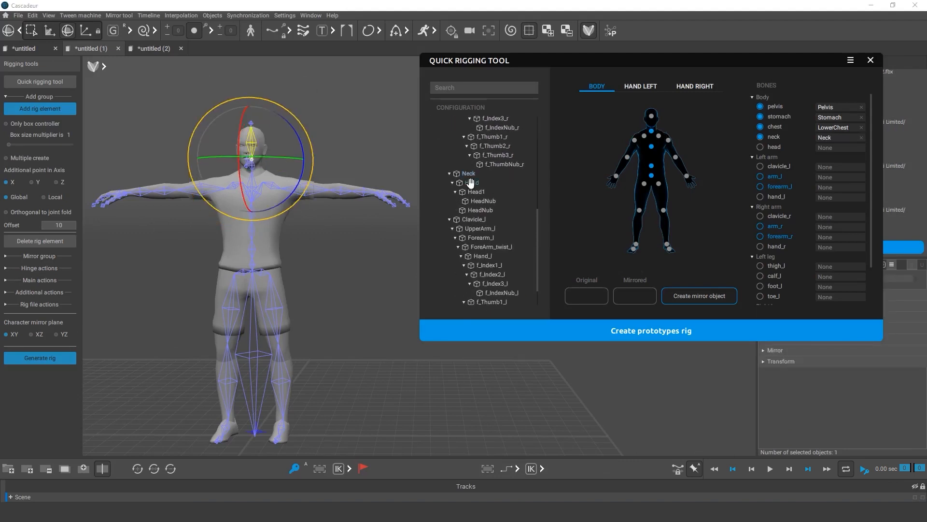
left_click(652, 116)
left_click(384, 251)
Examine the football player's head, neck and shoulder joints up close
left_click_drag(384, 251, 306, 236, "alt")
scroll(314, 263, "up", 5)
left_click(318, 259)
left_click(265, 258)
left_click(352, 237)
left_click(247, 269)
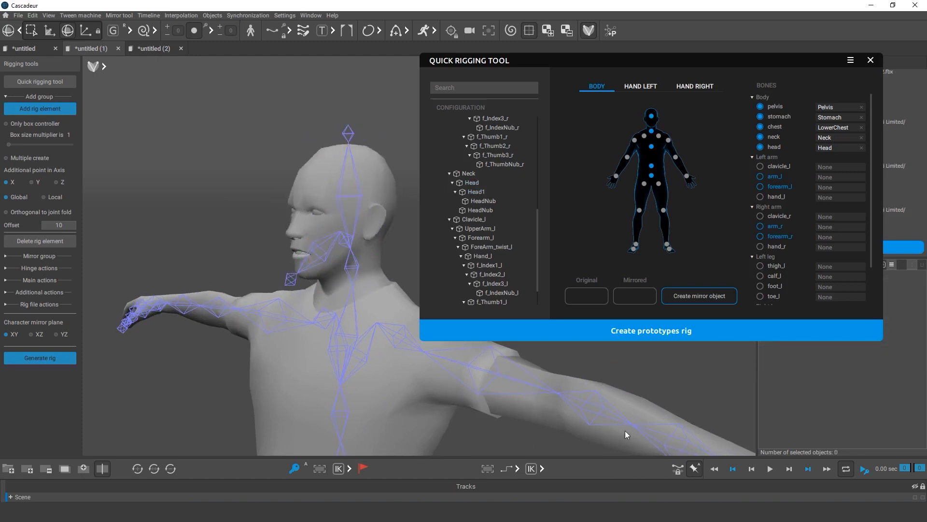
left_click_drag(625, 431, 372, 339, "alt")
scroll(371, 339, "down", 5)
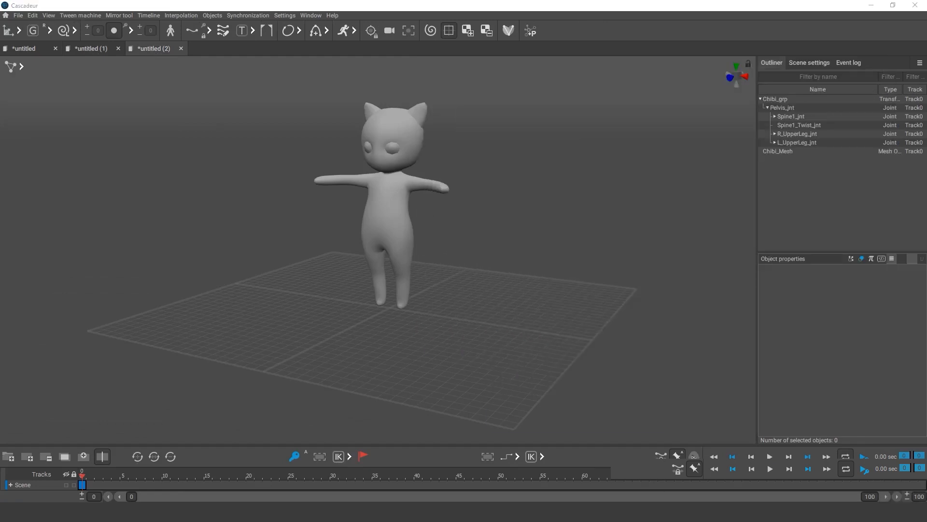
Open the Quick Rigging Tool in Rig mode for the cat character scene and place it beside the model
left_click(509, 30)
scroll(484, 139, "up", 5)
left_click(37, 83)
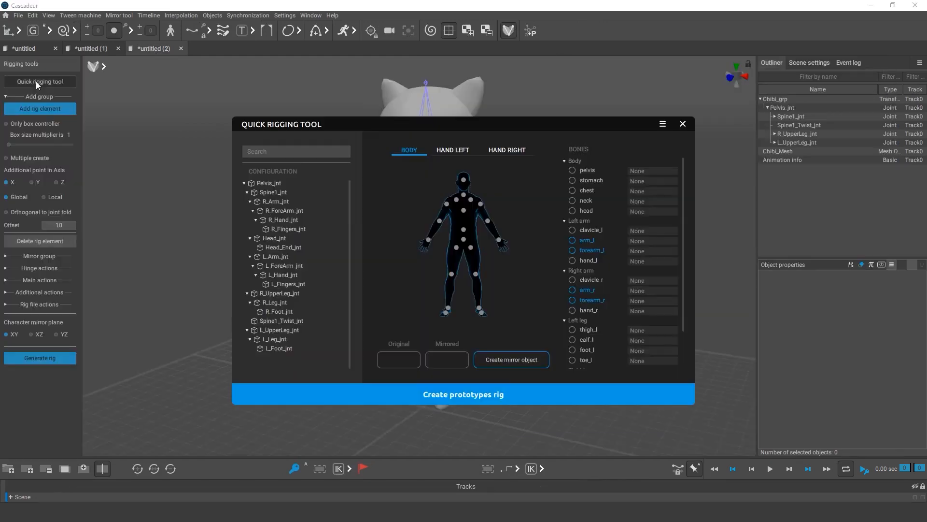
left_click_drag(372, 124, 611, 70)
middle_click_drag(436, 332, 354, 335, "alt")
Pick the cat character's pelvis and spine joints in the viewport to identify them in the joint hierarchy
left_click(300, 326)
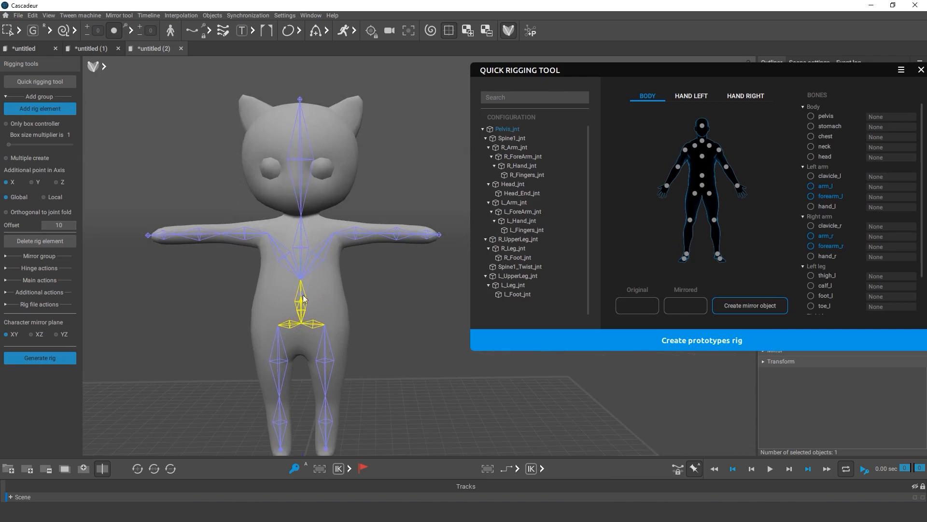
left_click(297, 255)
left_click(298, 327)
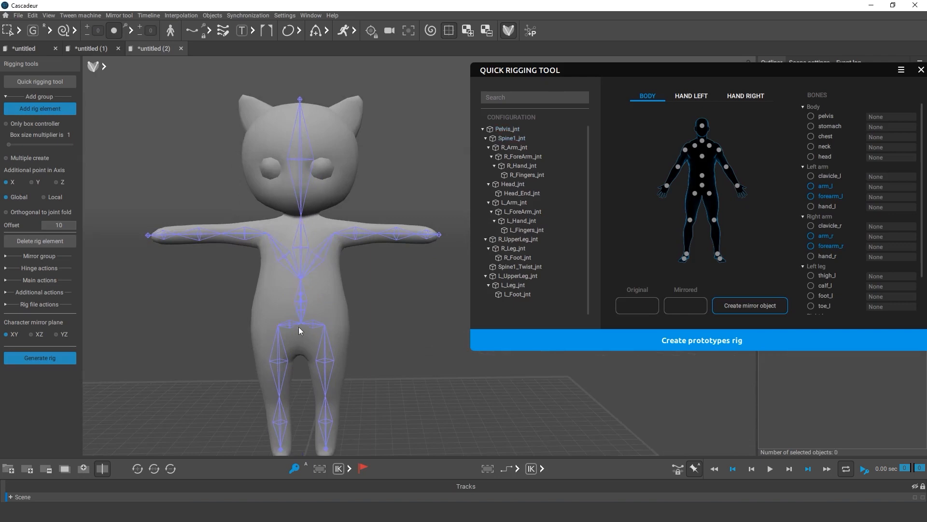
left_click(300, 321)
left_click(304, 264)
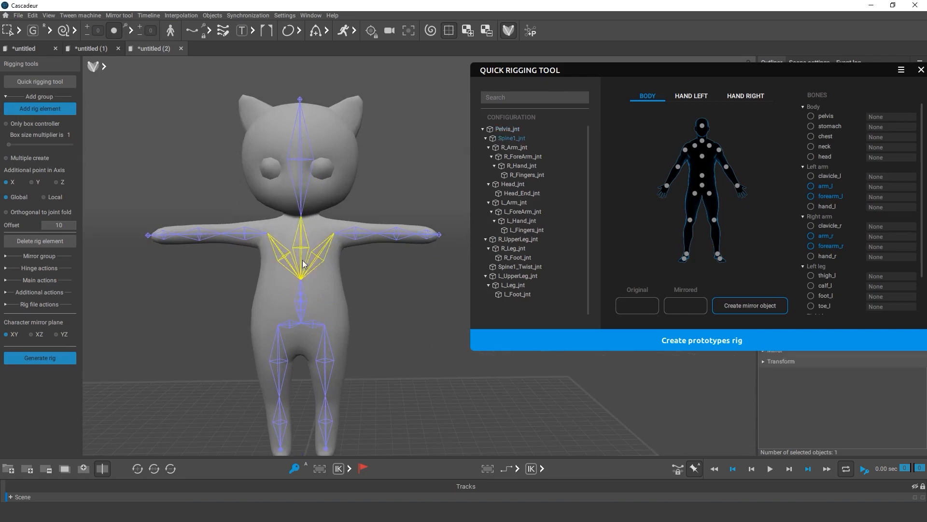
left_click(331, 291)
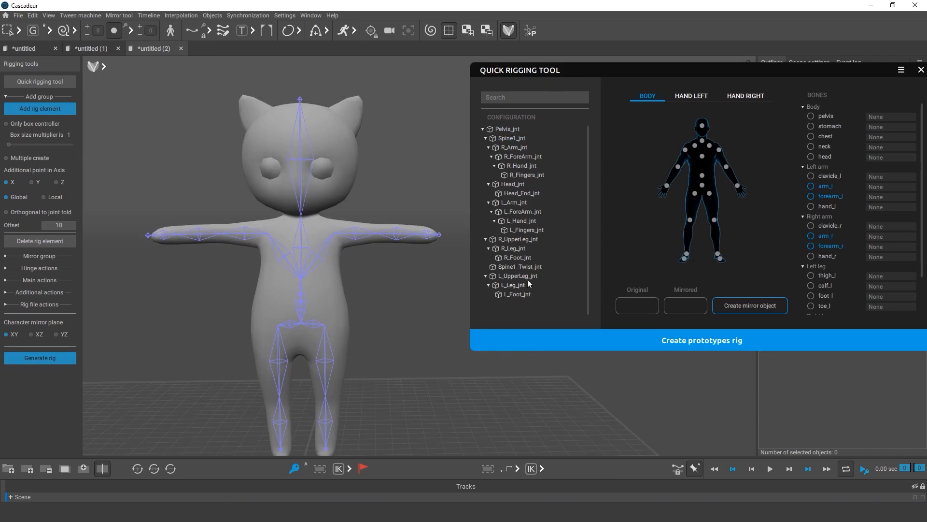
Assign the cat's Pelvis_jnt, Spine1_jnt and Head_jnt joints to the pelvis, chest and head points
left_click(507, 128)
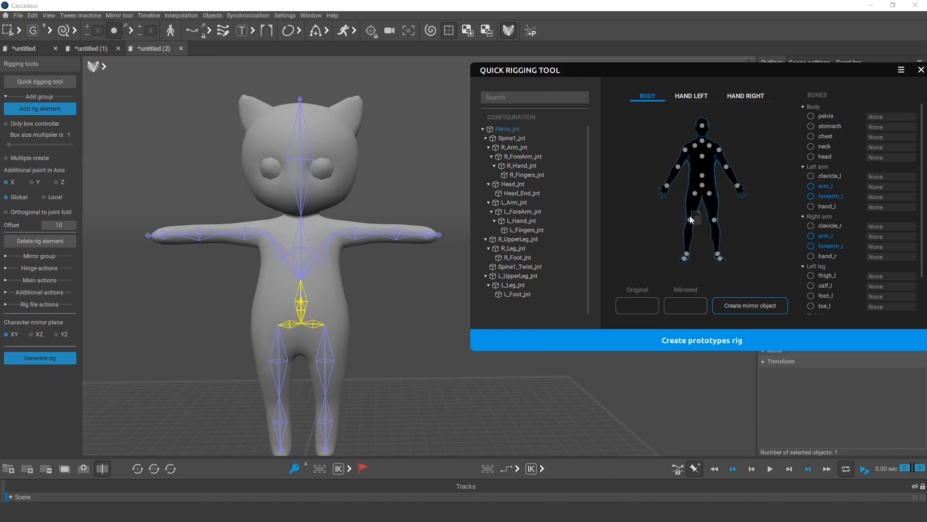
left_click(701, 185)
left_click(701, 156)
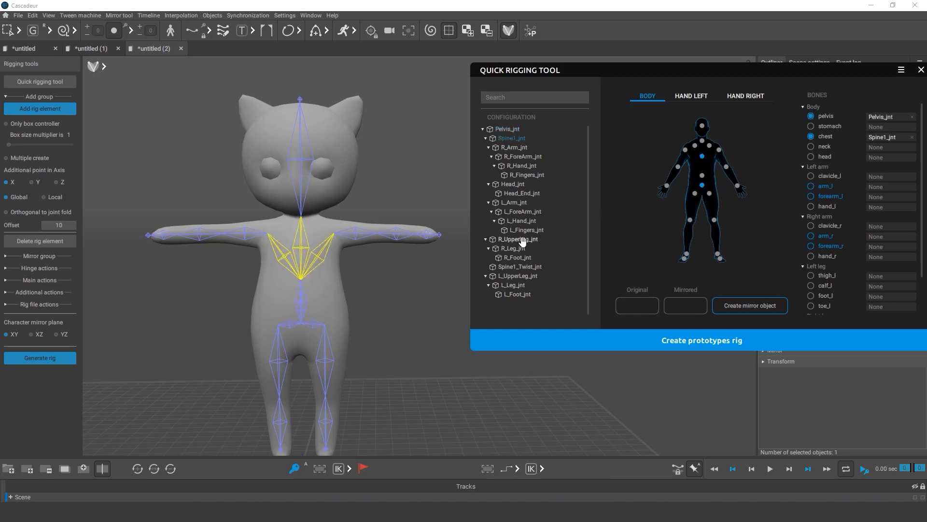
left_click(517, 183)
left_click(702, 126)
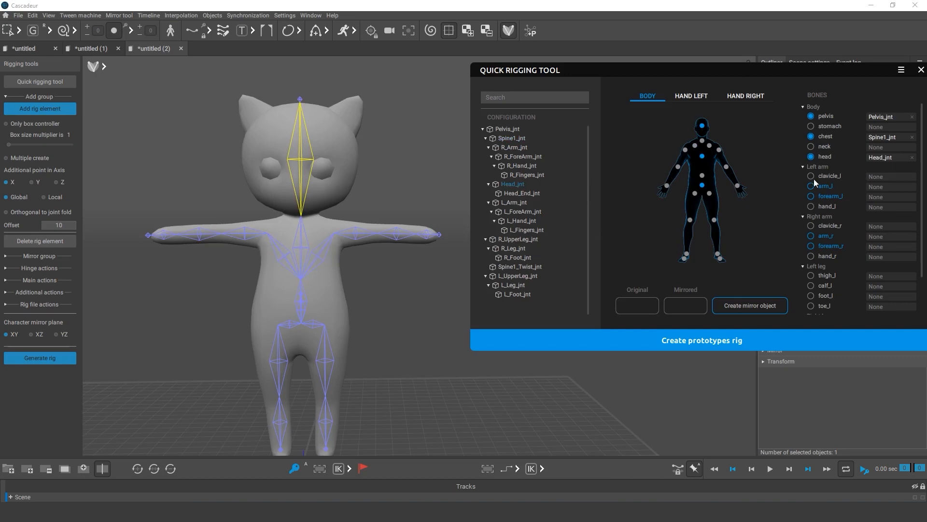
Assign L_Arm_jnt, L_ForeArm_jnt and L_Hand_jnt to the left arm, forearm and hand points
left_click(512, 203)
left_click(719, 149)
left_click_drag(524, 211, 738, 186)
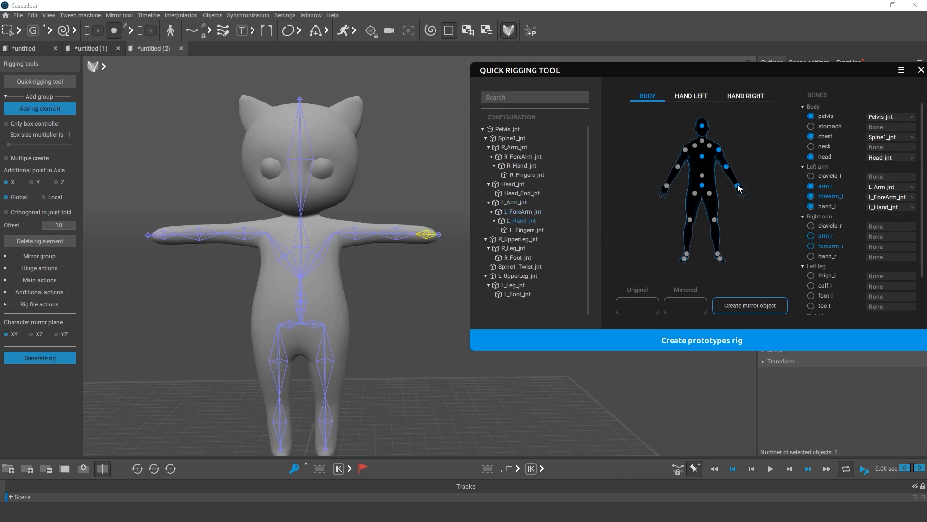
Assign L_UpperLeg_jnt and L_Leg_jnt to the left thigh and calf points of the cat's body diagram
left_click(518, 276)
left_click(710, 194)
left_click(505, 285)
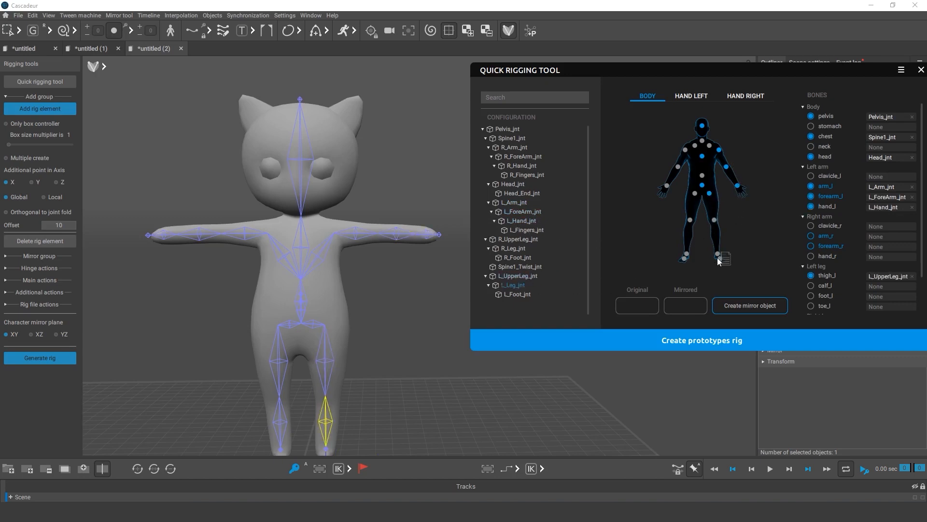
left_click(714, 220)
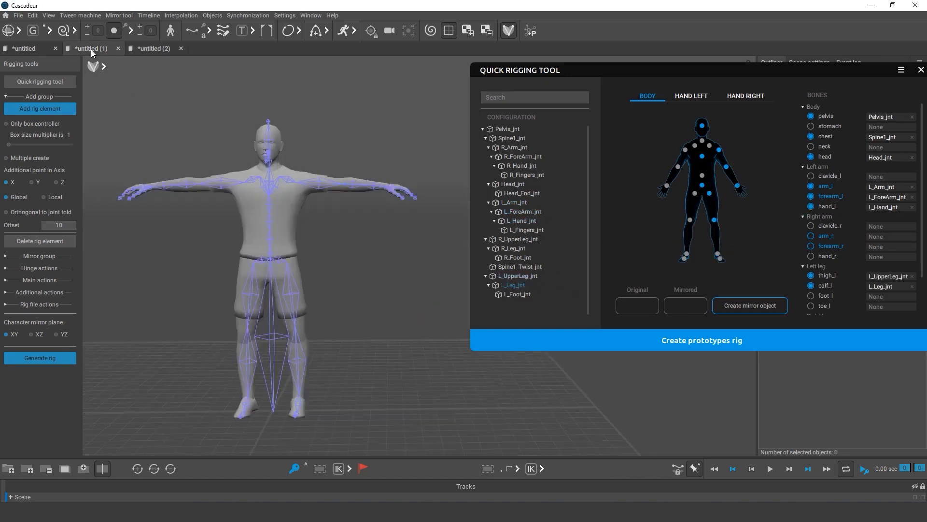
In the football player scene, assign Clavicle_r, UpperArm_r, Forearm_r and Hand_r to the matching right arm points
left_click(498, 230)
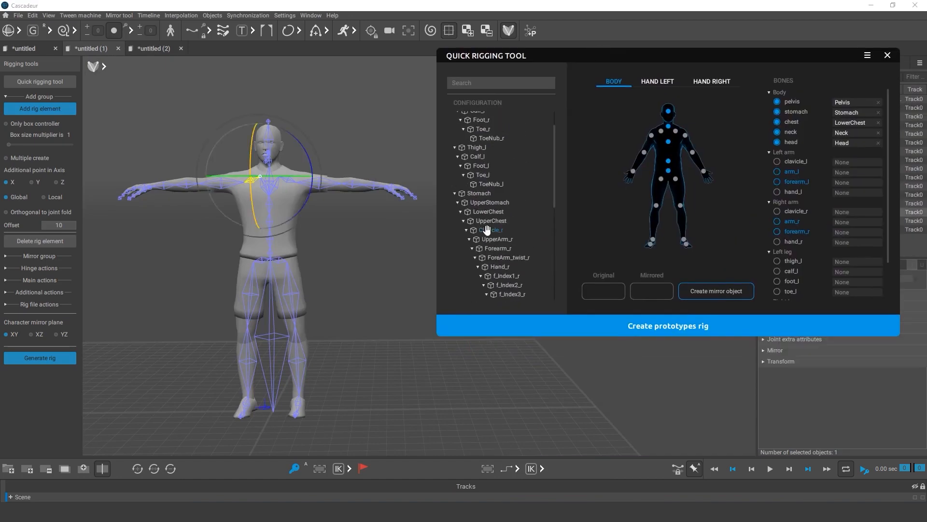
left_click(661, 131)
left_click(498, 239)
left_click(652, 136)
left_click_drag(644, 155, 644, 153)
left_click_drag(500, 267, 633, 170)
Assign the football player's right leg joints, from Thigh_r down to Toe_r, to the matching right leg points
scroll(546, 214, "down", 2)
scroll(517, 184, "up", 3)
left_click_drag(477, 133, 661, 179)
left_click_drag(478, 142, 655, 207)
left_click_drag(481, 151, 649, 246)
Frame the football player's right hand and show the right hand diagram in the Quick Rigging Tool
left_click_drag(359, 246, 338, 189, "alt")
scroll(463, 350, "up", 5)
middle_click_drag(337, 188, 335, 259, "alt")
left_click_drag(335, 259, 372, 393, "alt")
left_click(718, 86)
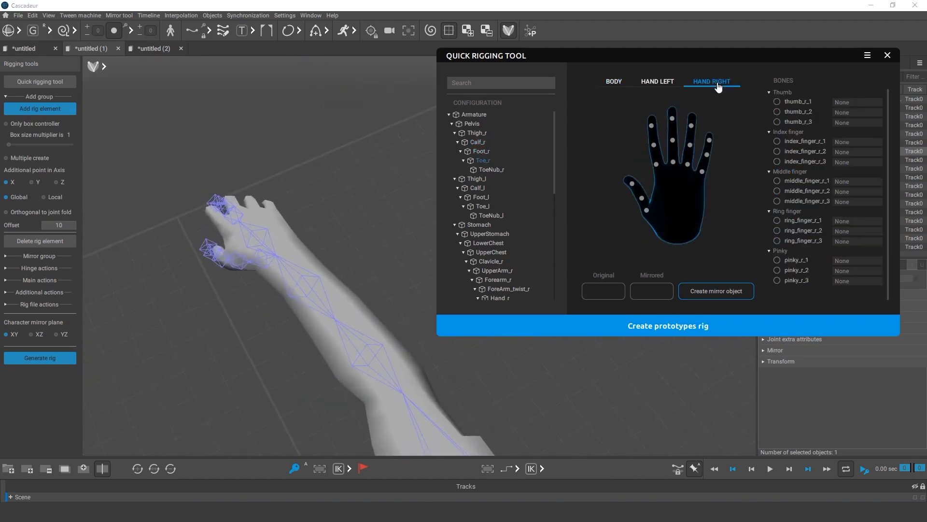
Test rotating the right hand's thumb joint chain, undo the rotation and clear the selection
left_click(387, 261)
left_click_drag(387, 261, 285, 217, "alt")
middle_click_drag(284, 217, 270, 409, "alt")
right_click_drag(270, 409, 410, 348, "alt")
double_click(320, 289)
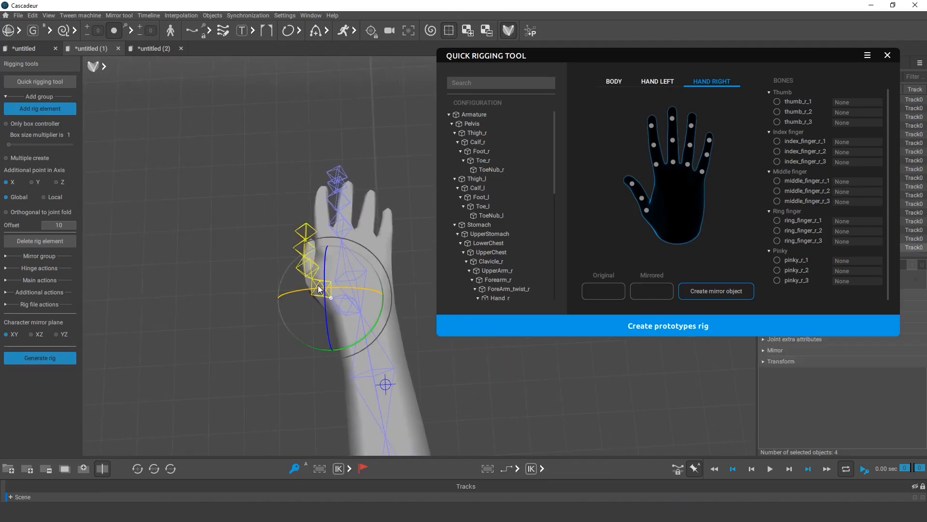
left_click_drag(311, 346, 336, 354)
key("ctrl+z")
left_click(416, 245)
Test rotating the right hand's index joint chain that drives the other fingers, and undo the rotation
double_click(340, 233)
left_click_drag(339, 268, 340, 254)
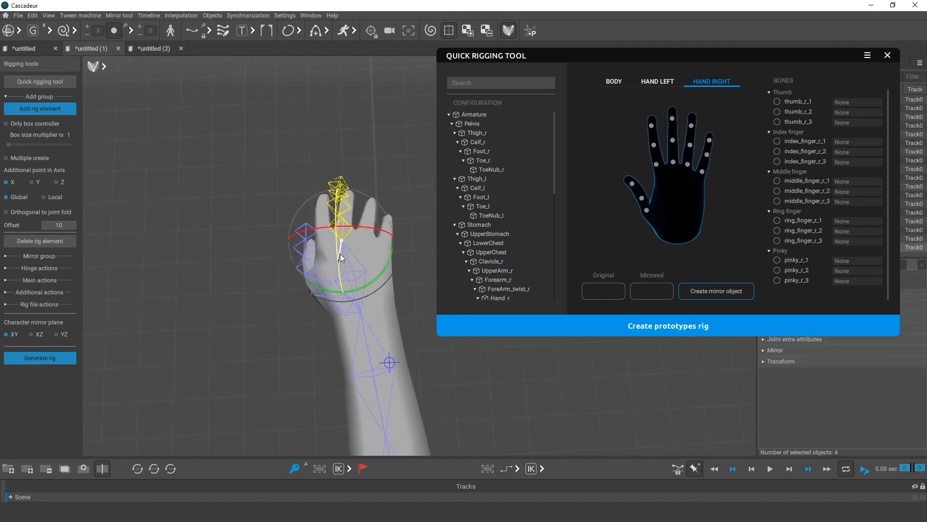
key("ctrl+z")
left_click(401, 292)
Assign f_Thumb1_r to f_Thumb3_r to the right thumb points and f_Index1_r to f_Index3_r to the middle finger points
left_click_drag(554, 170, 647, 210)
left_click_drag(513, 220, 632, 184)
scroll(555, 199, "up", 1)
scroll(555, 200, "up", 1)
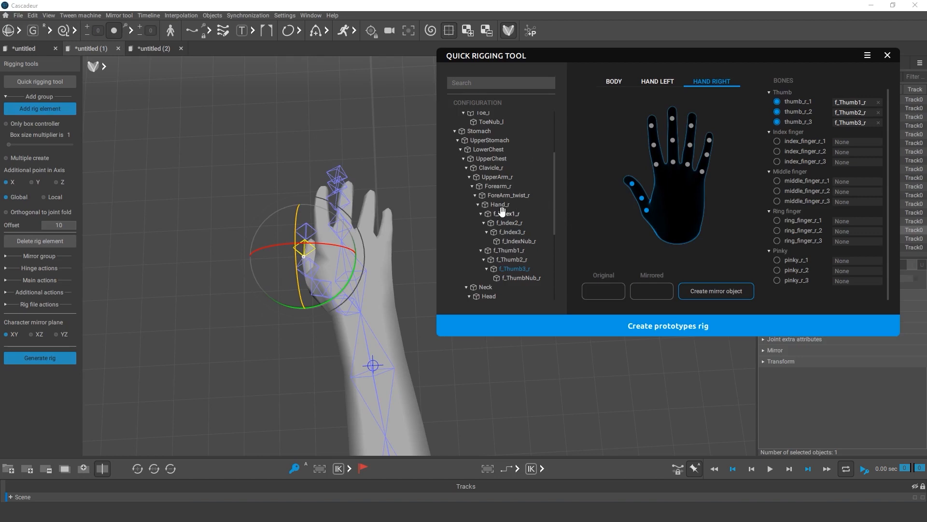
left_click_drag(506, 213, 673, 162)
left_click_drag(509, 222, 673, 120)
left_click(675, 367)
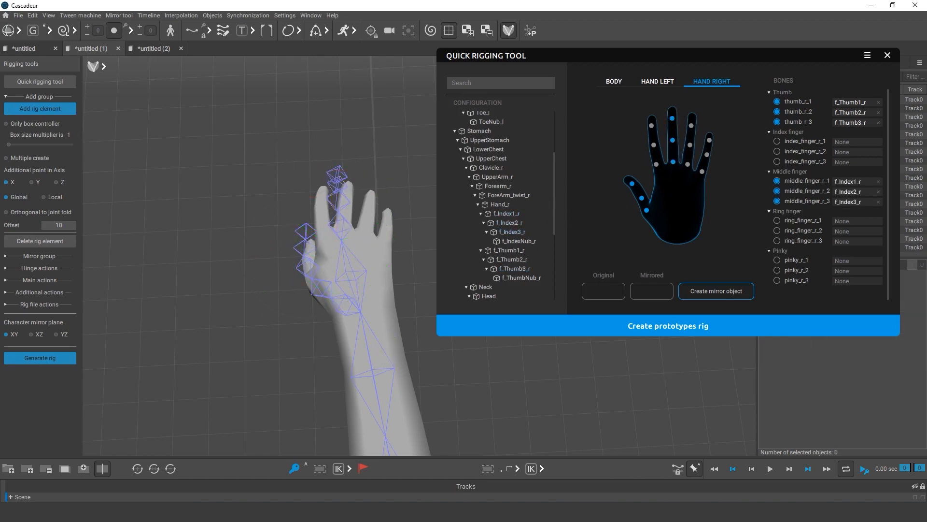
Mirror the football player's body joint assignments using _r as the original suffix and _l as the mirrored suffix
scroll(465, 400, "down", 5)
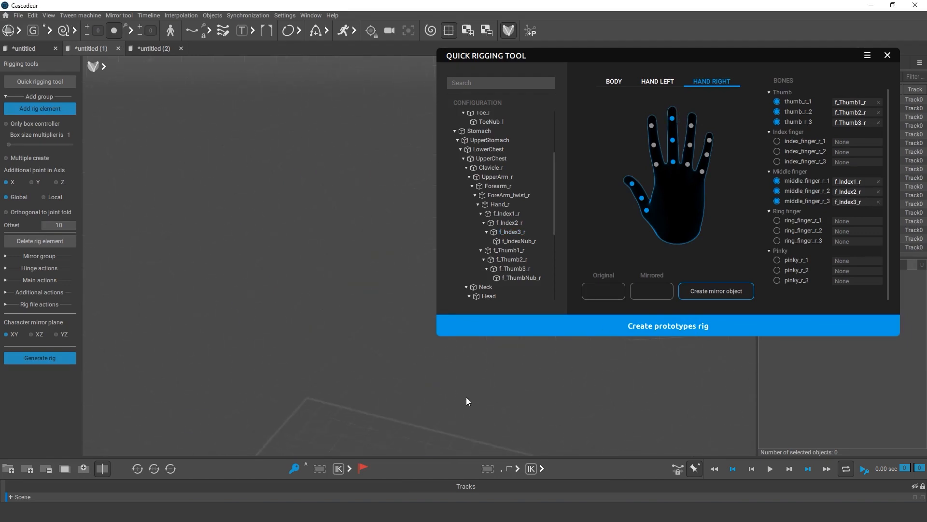
left_click_drag(466, 397, 366, 367, "alt")
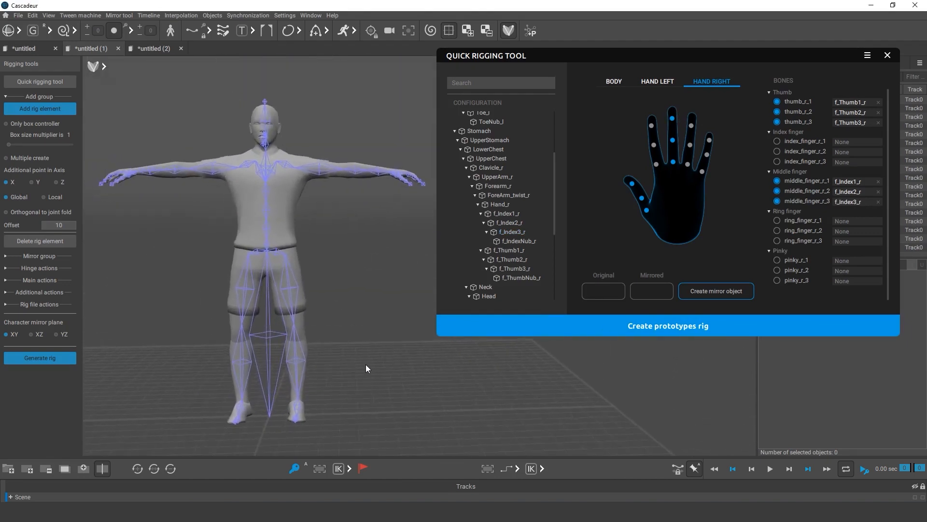
left_click(244, 288)
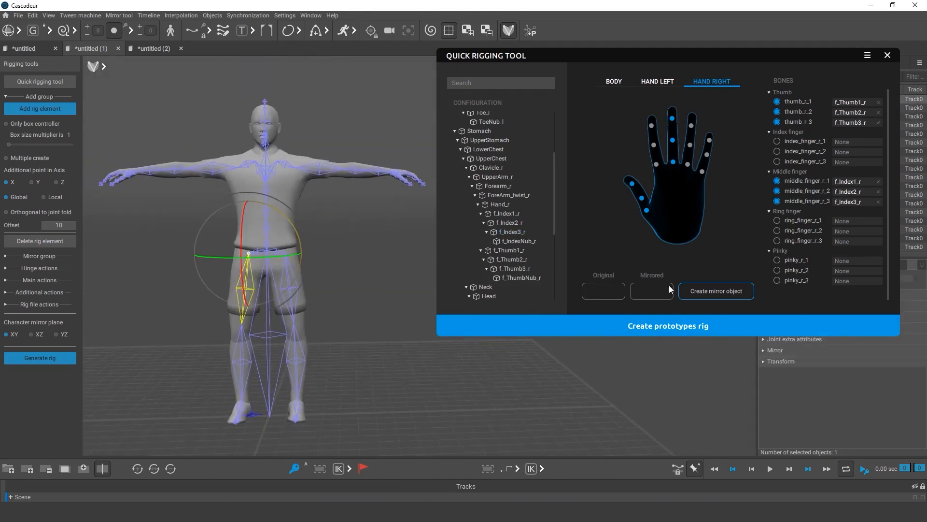
left_click(621, 84)
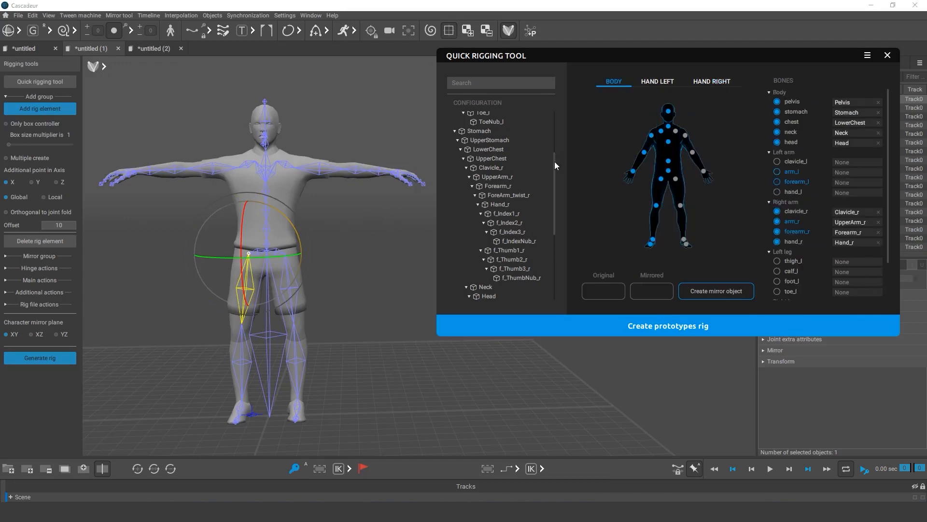
scroll(553, 155, "up", 4)
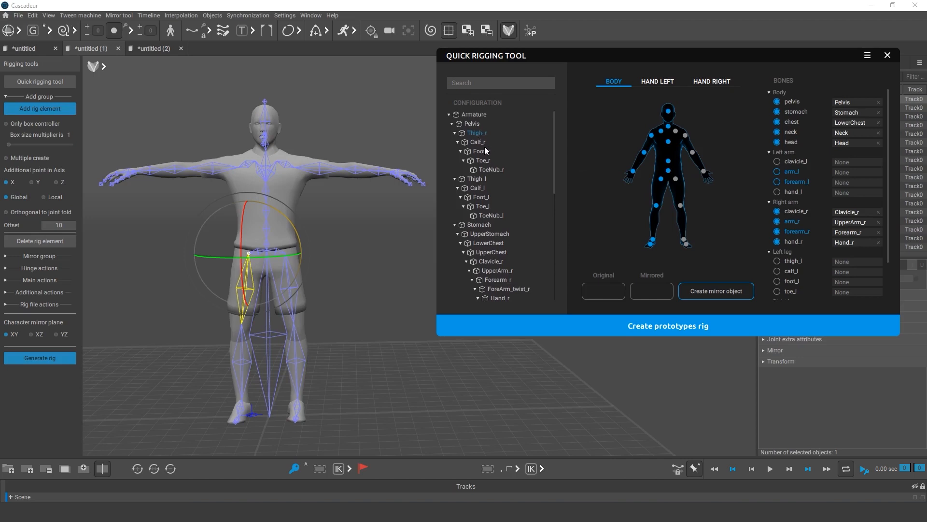
left_click(297, 302)
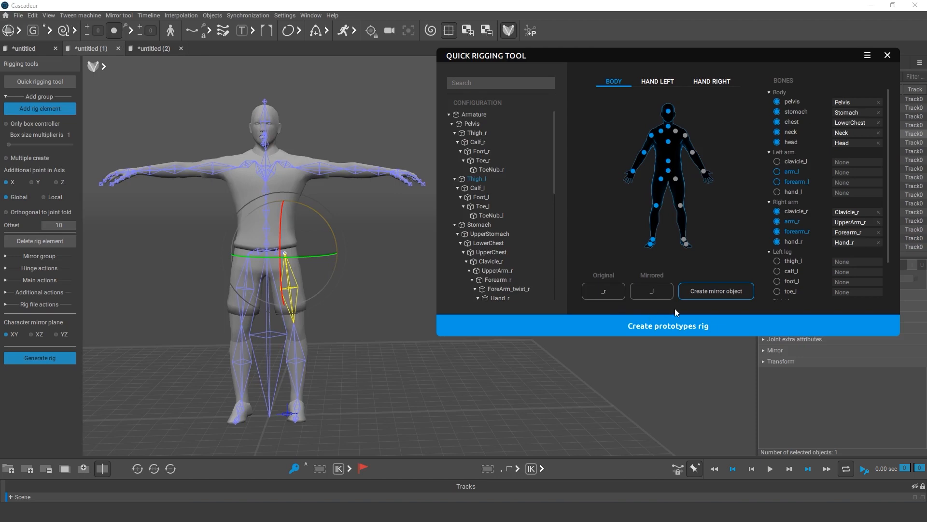
left_click(717, 295)
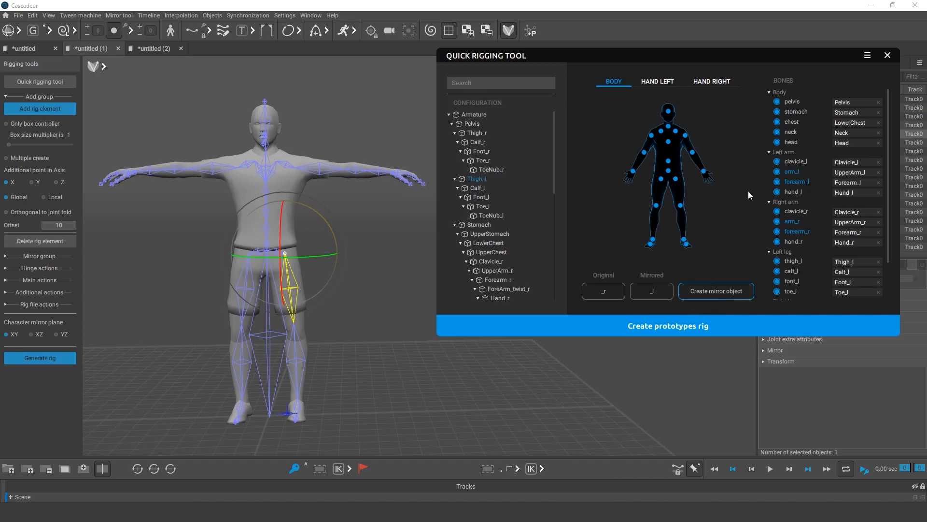
In the cat's scene, mirror the joint assignments using L_ as the original prefix and R_ as the mirrored prefix
left_click(163, 50)
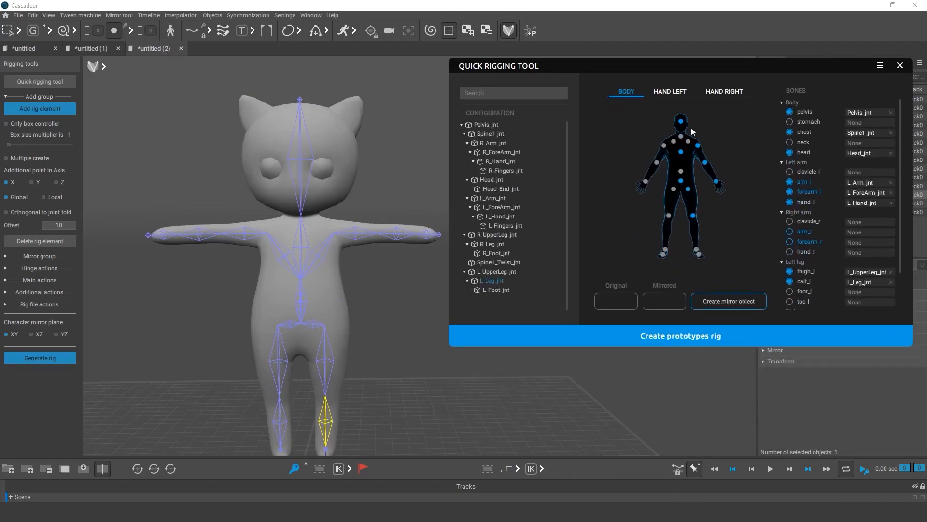
left_click(351, 234)
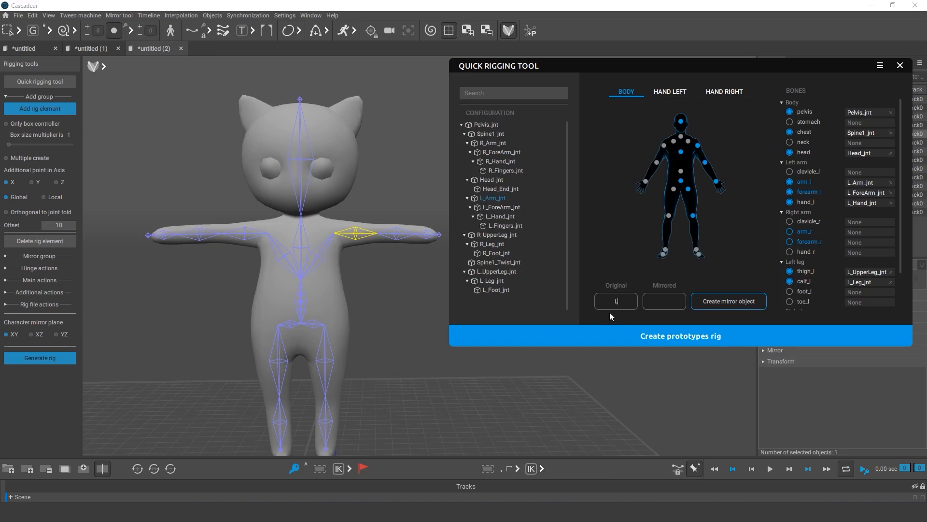
left_click(665, 305)
type("R_")
left_click(723, 301)
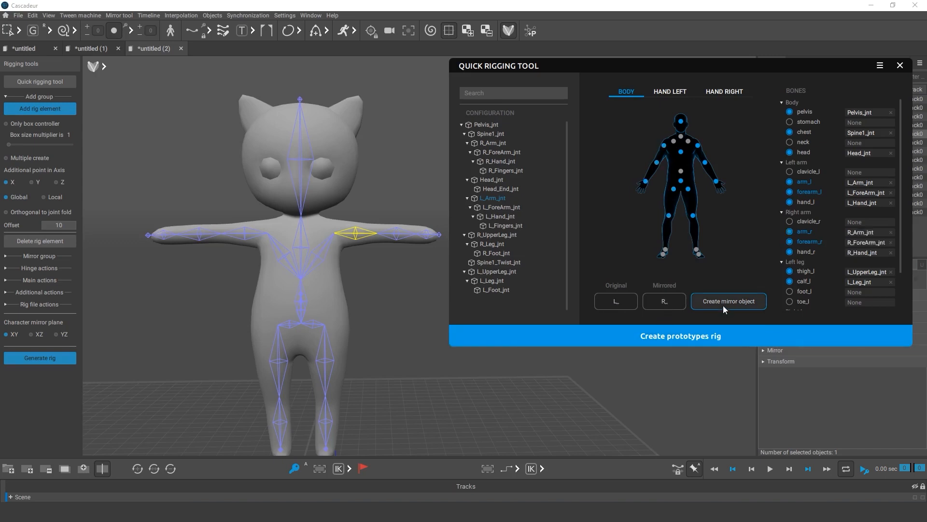
Create the prototypes rig for the cat and close the Quick Rigging Tool
left_click(677, 97)
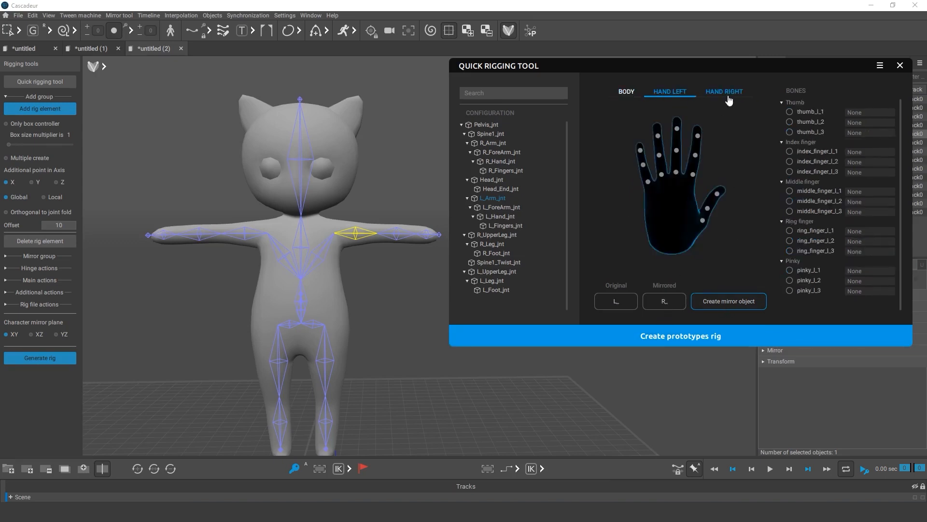
left_click(631, 95)
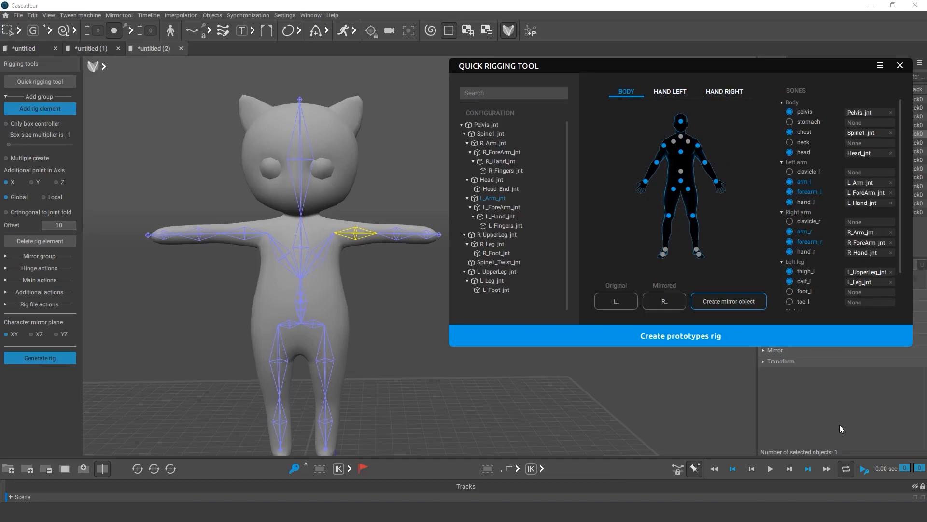
left_click(604, 366)
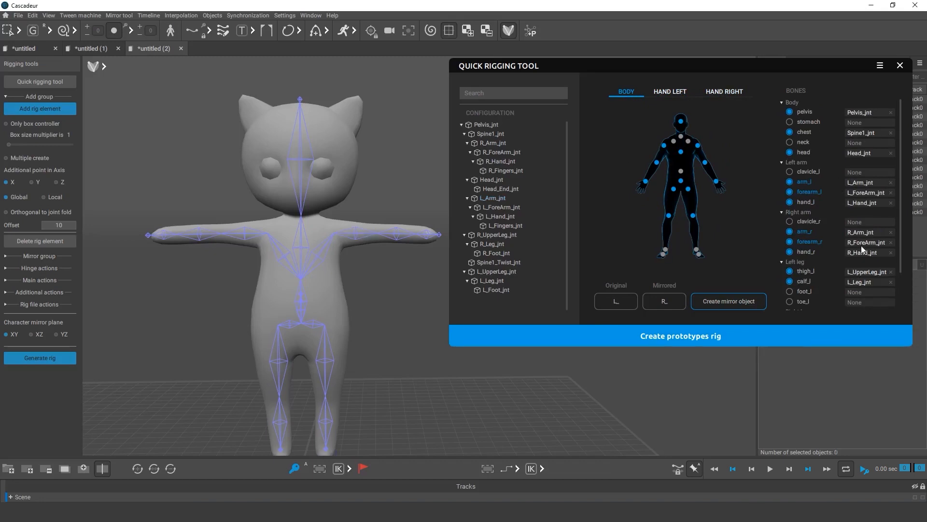
left_click(696, 345)
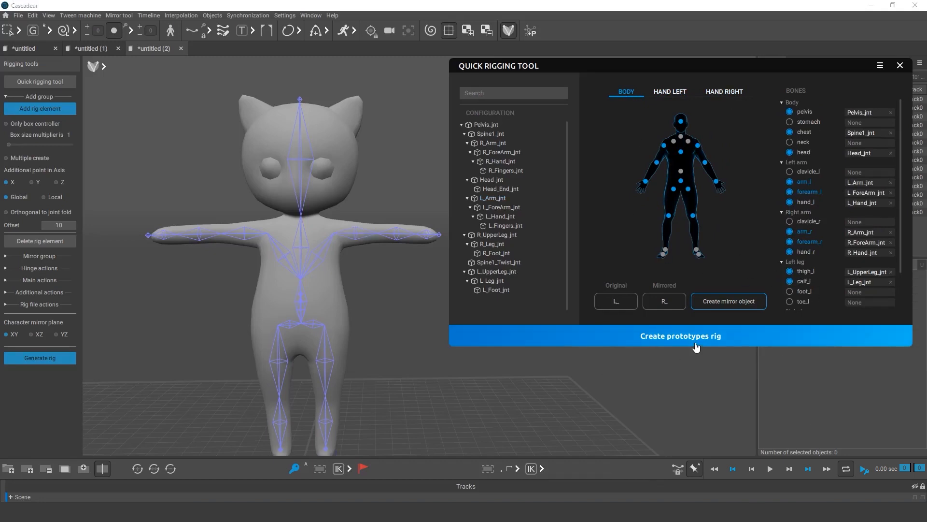
left_click(901, 67)
middle_click_drag(506, 381, 633, 378, "alt")
left_click_drag(633, 378, 568, 396, "alt")
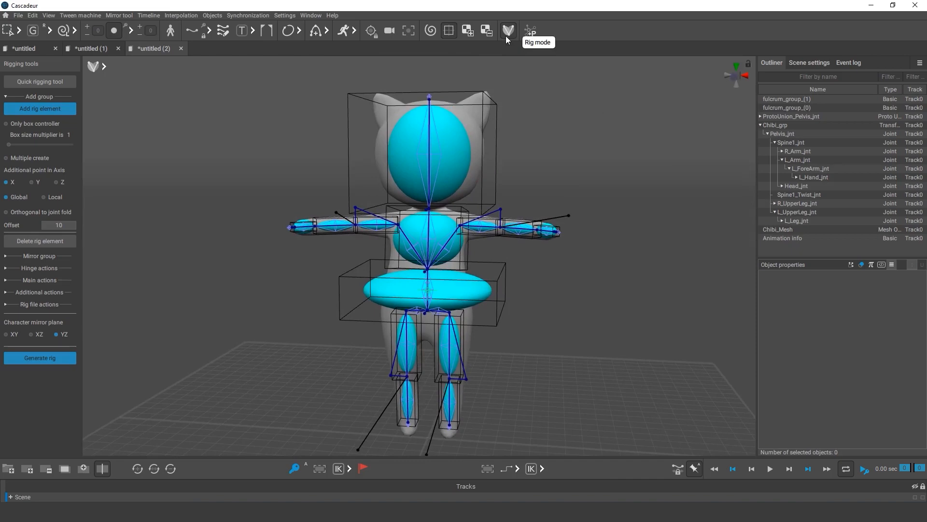
Test rotating the cat's left arm prototype, undo the rotation and clear the selection
left_click(461, 230)
left_click_drag(461, 231, 507, 241)
key("ctrl+z")
left_click(635, 302)
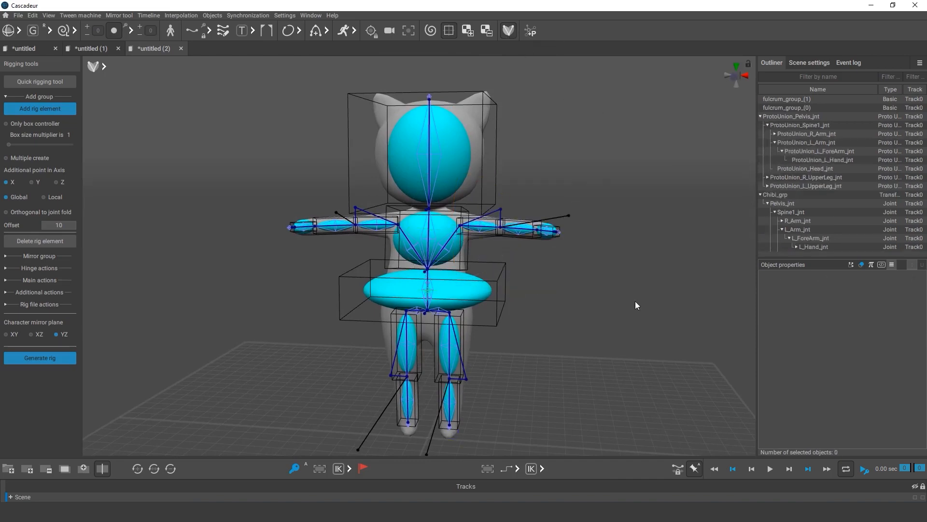
Leave Rig mode, lower the cat's left arm to test the rig, and return to Rig mode
left_click(509, 30)
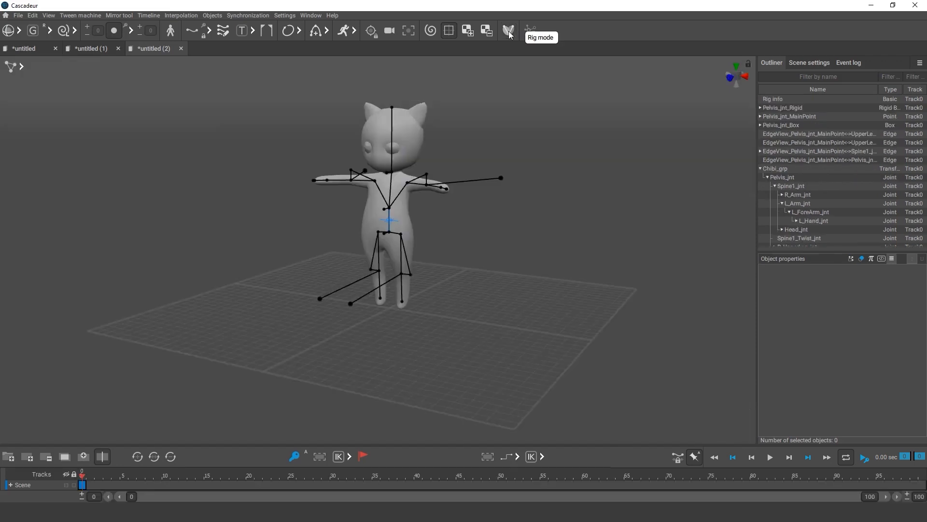
left_click(444, 225)
left_click_drag(444, 224, 533, 266)
left_click(532, 266)
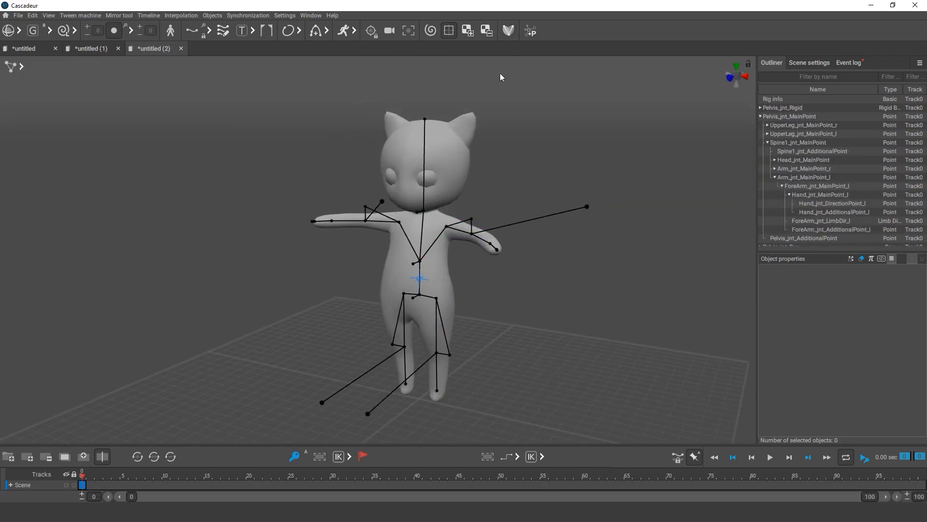
left_click(510, 32)
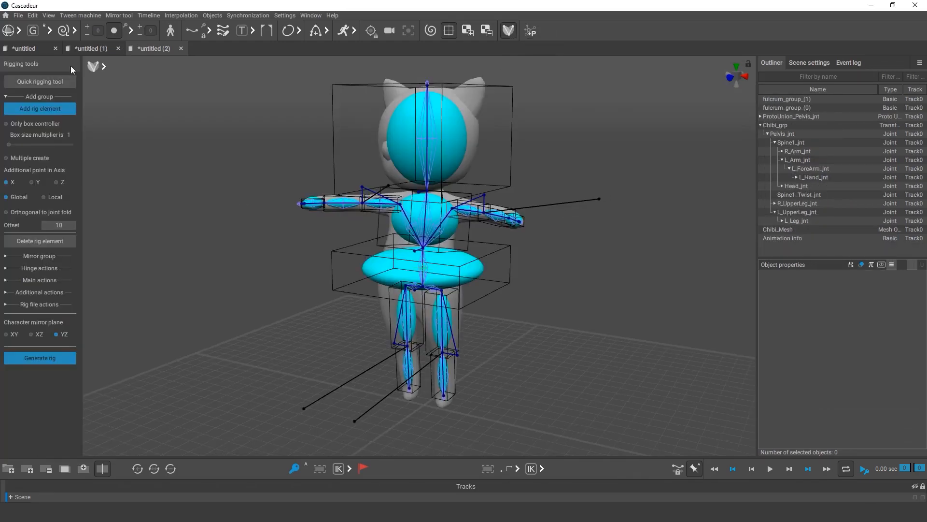
In the football player's scene, create the prototypes rig and close the Quick Rigging Tool
left_click(90, 48)
left_click(40, 81)
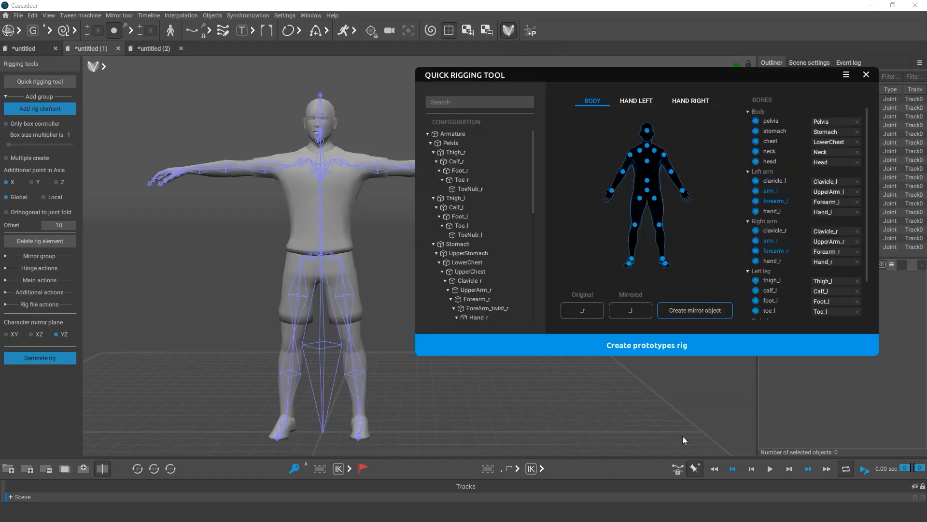
left_click(577, 350)
left_click(866, 75)
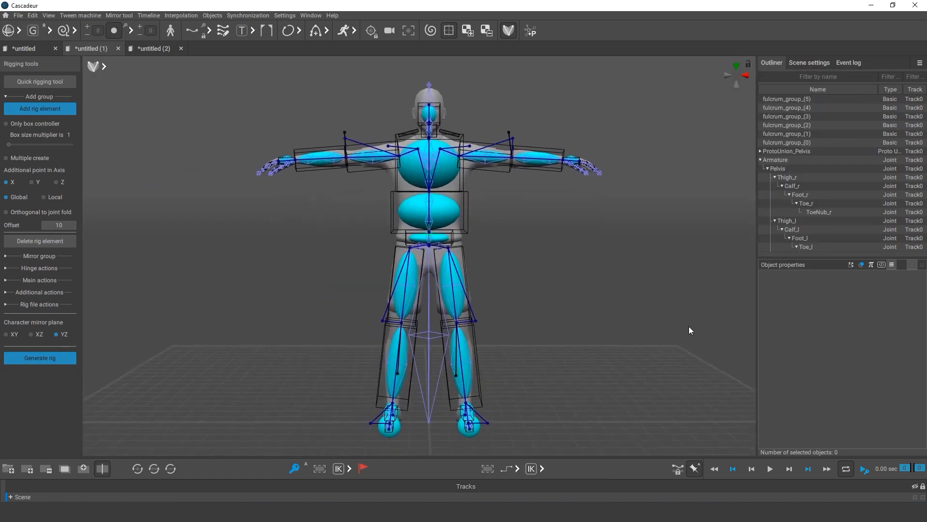
right_click_drag(689, 330, 624, 377)
Look through the three character scenes and scale down the cat's pelvis box to fit its hips
left_click(30, 49)
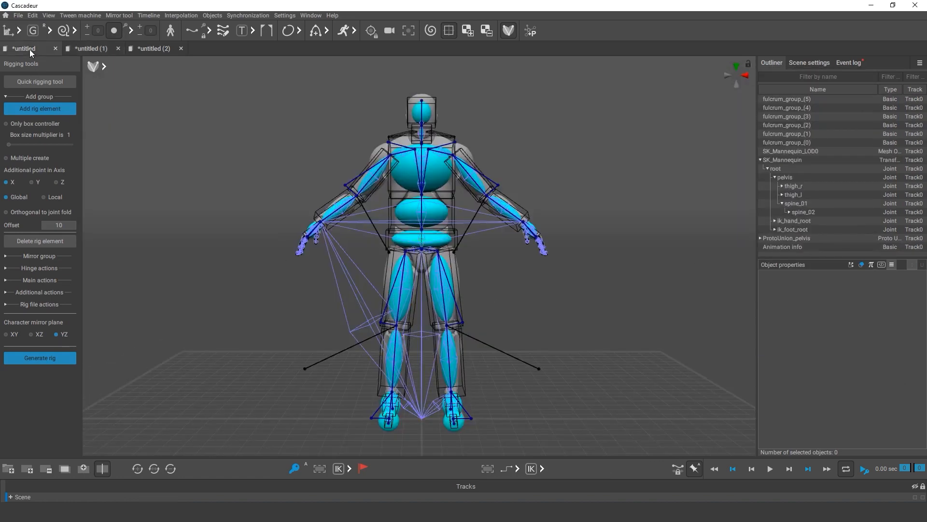
left_click(84, 50)
left_click(152, 49)
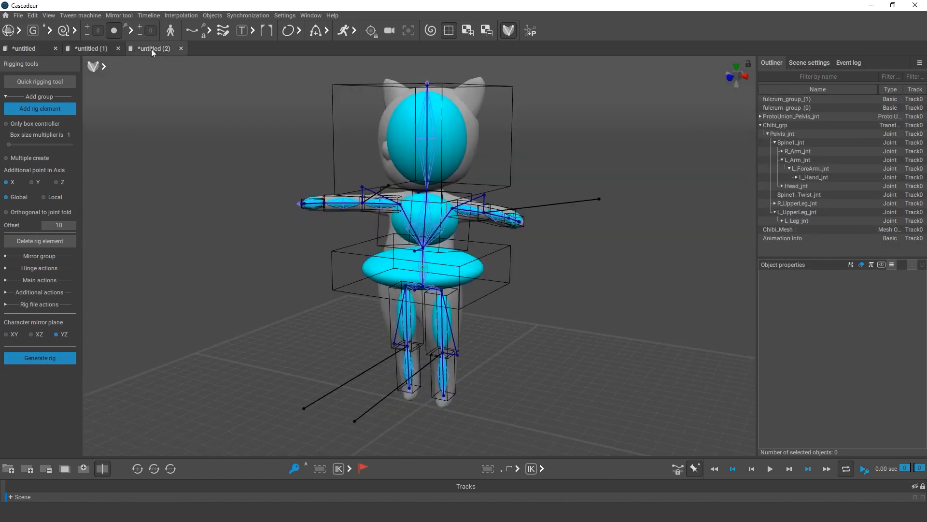
left_click(339, 253)
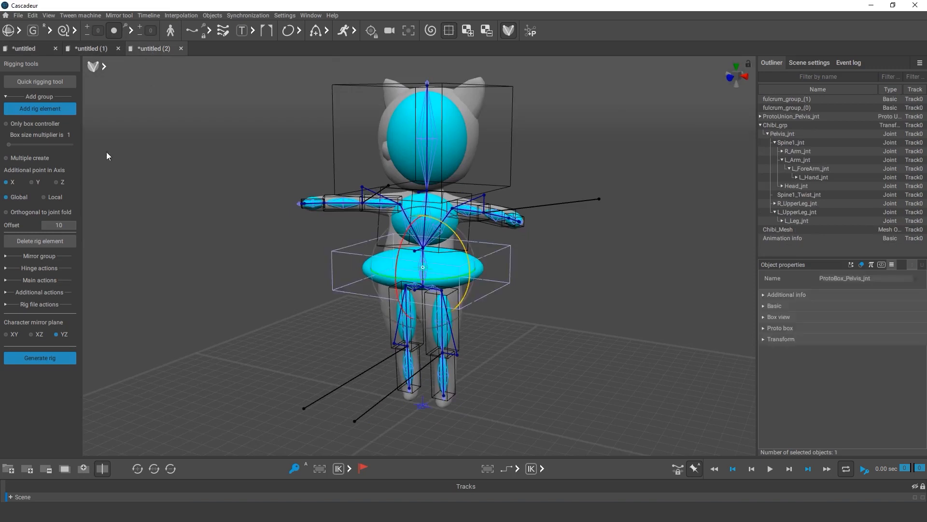
left_click(19, 30)
left_click(85, 31)
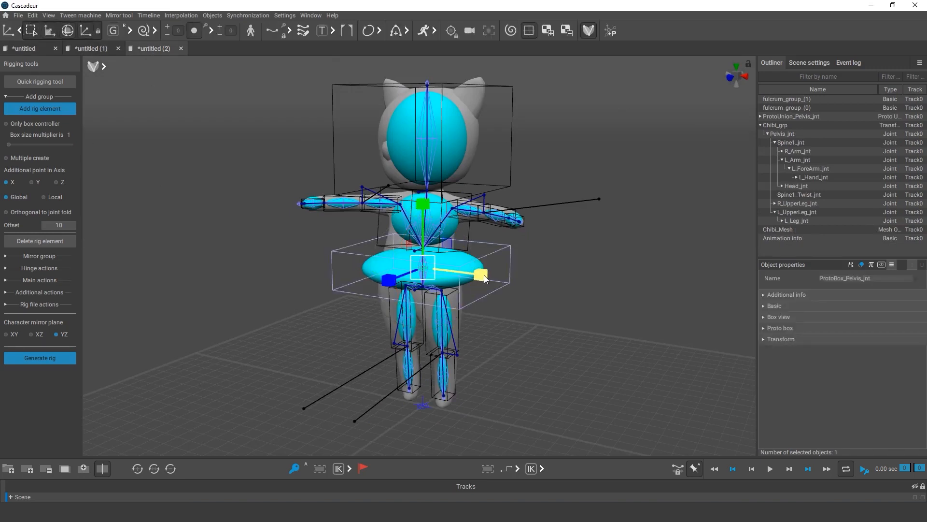
Scale the cat's head box narrower in width and depth so that it fits around the head
left_click(441, 131)
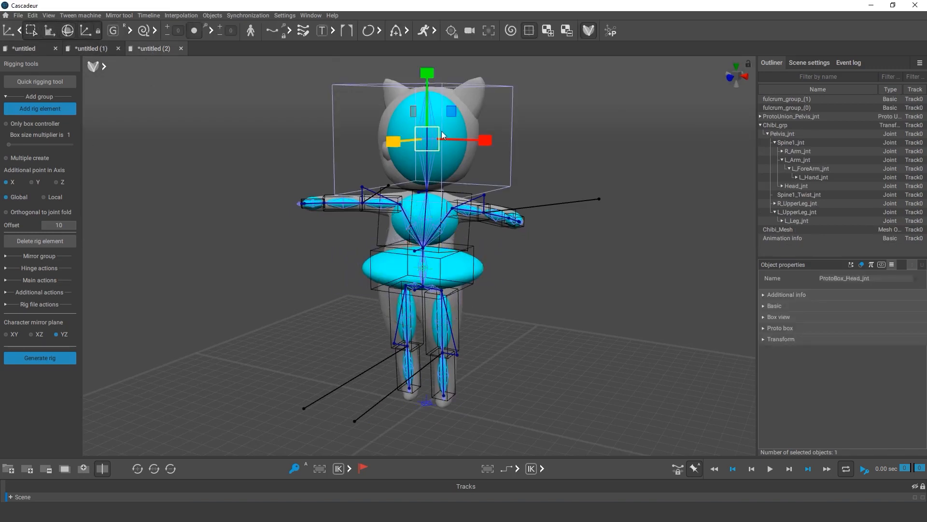
left_click_drag(484, 141, 455, 142)
left_click_drag(395, 142, 406, 144)
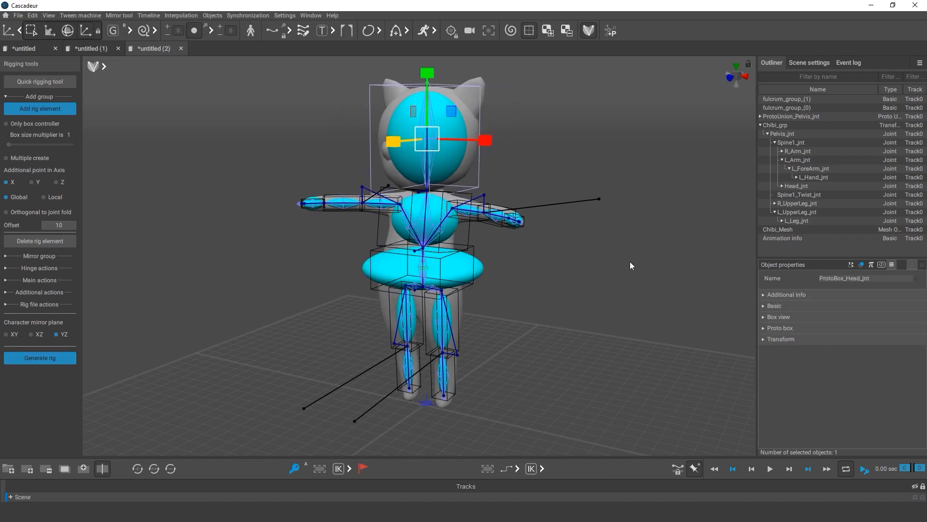
left_click_drag(630, 262, 517, 260, "alt")
left_click_drag(368, 140, 373, 140)
left_click(286, 263)
left_click_drag(286, 262, 383, 268, "alt")
Leave Rig mode, test moving the additional point beneath the cat's head, and return to Rig mode
left_click(587, 37)
scroll(558, 370, "up", 5)
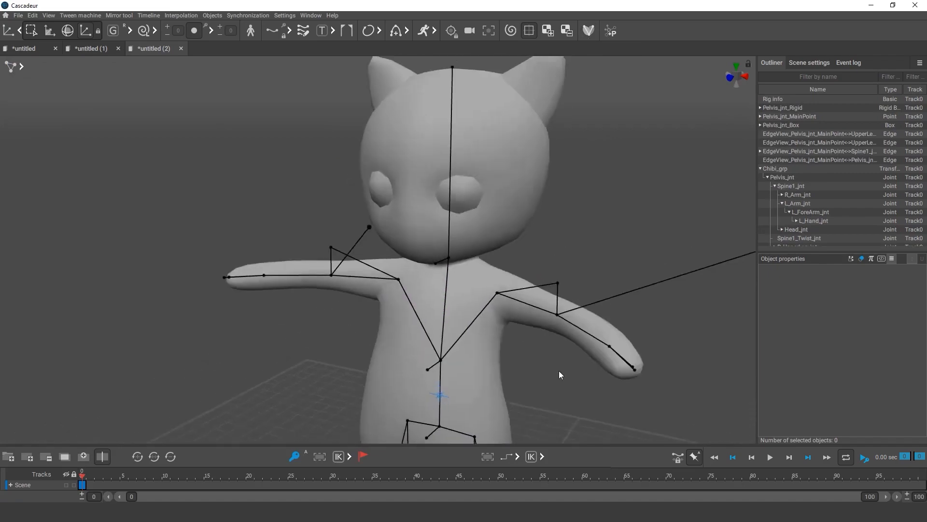
left_click(421, 267)
left_click_drag(421, 267, 417, 261)
left_click(610, 99)
left_click(590, 31)
Move the head's additional point up and forward to just in front of the cat's face, using front and side views
left_click(417, 193)
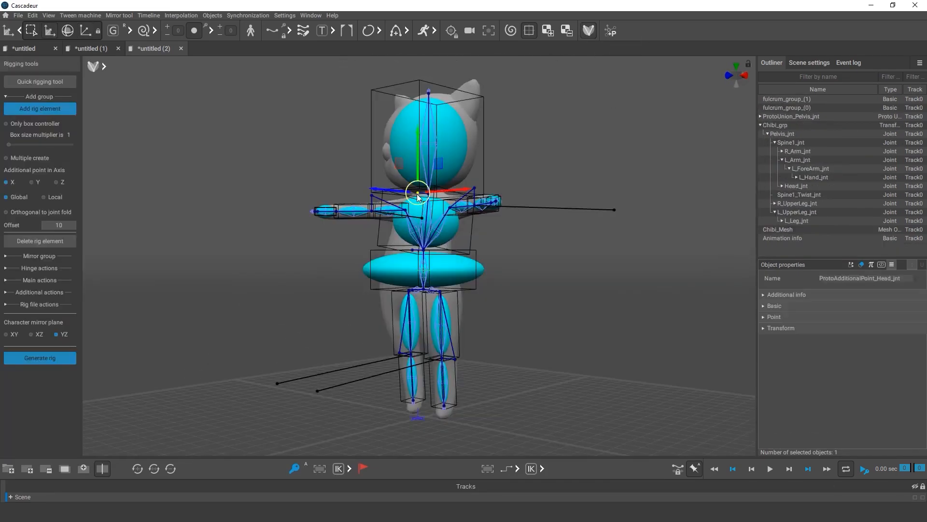
key("KP_1")
left_click_drag(420, 162, 419, 116)
key("KP_3")
left_click_drag(379, 151, 345, 152)
left_click_drag(383, 112, 382, 126)
left_click(601, 100)
Leave Rig mode, test turning the cat's head with its relocated additional point, and return to Rig mode
left_click(589, 32)
left_click(379, 194)
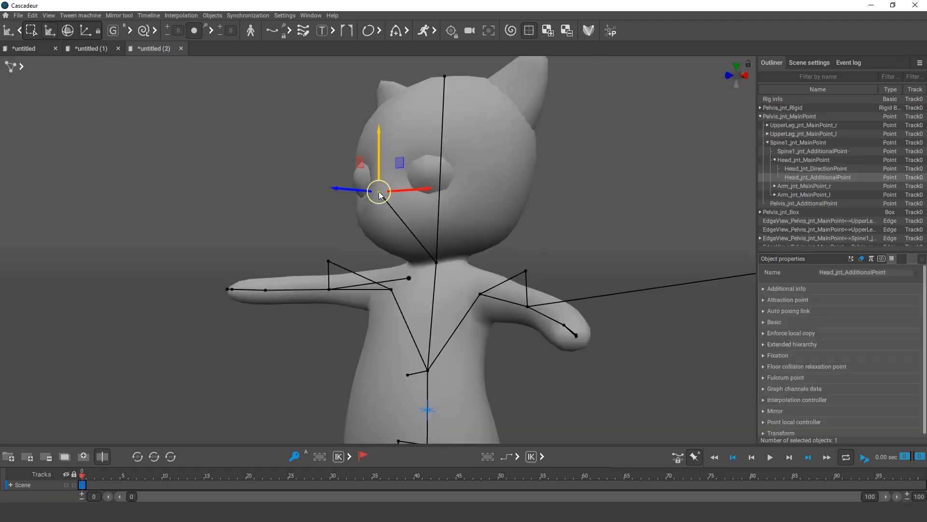
left_click_drag(386, 198, 413, 184)
left_click(554, 233)
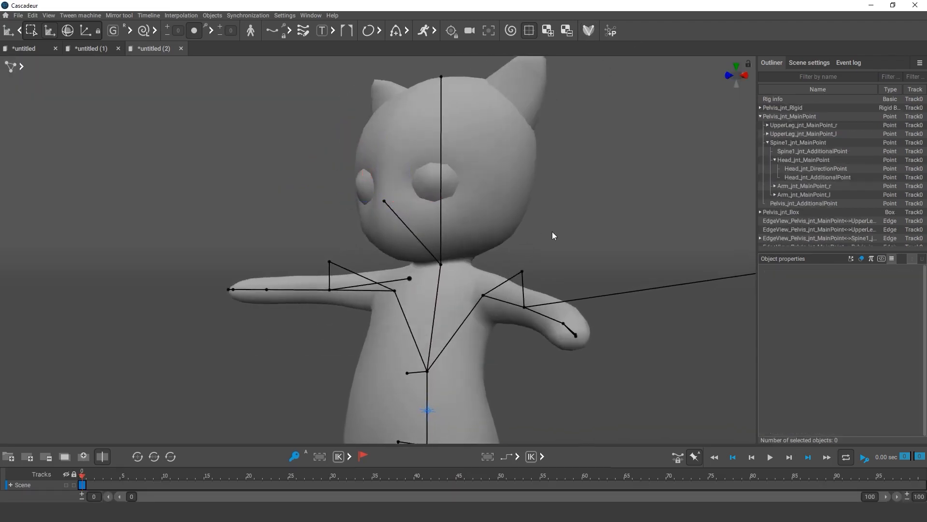
left_click(589, 32)
In the untitled (1) scene, spread the right hand's direction and additional points to opposite sides of the palm, using the top view
left_click(83, 48)
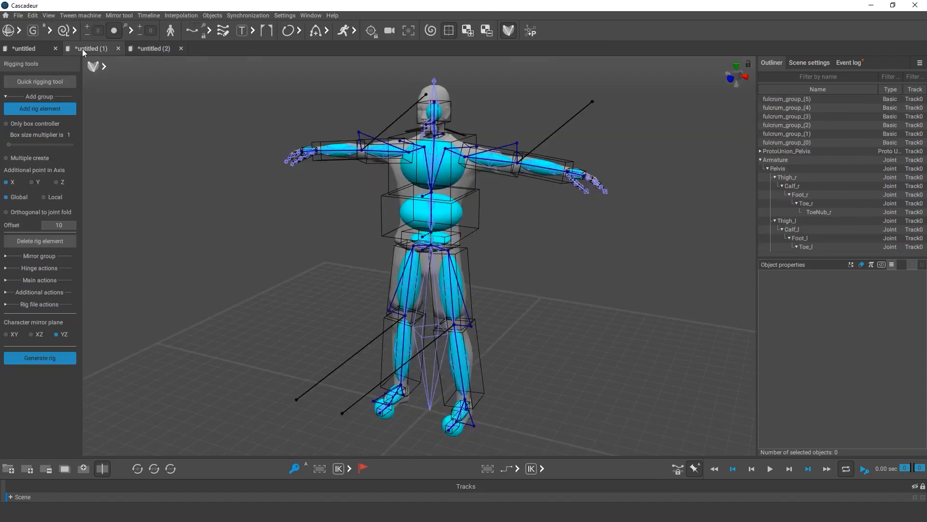
right_click_drag(284, 202, 268, 300)
scroll(306, 209, "up", 5)
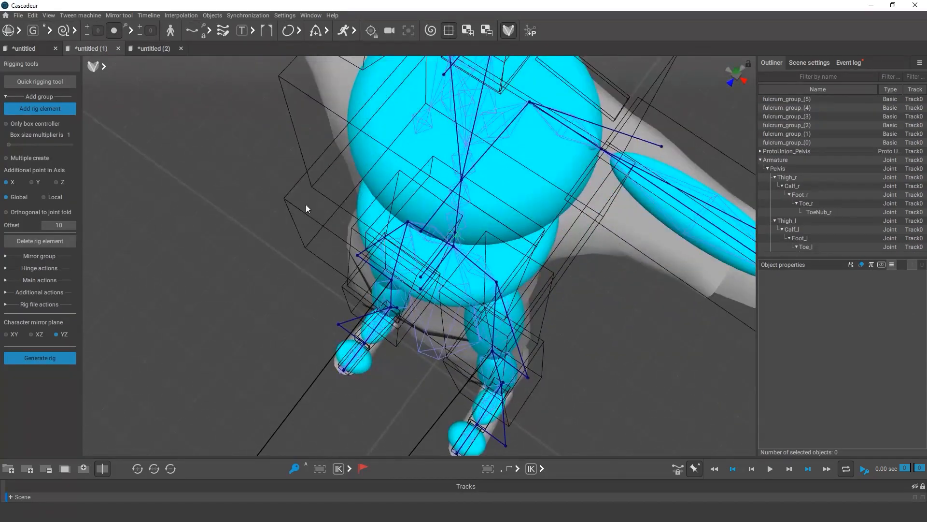
middle_click_drag(306, 208, 448, 387)
scroll(448, 386, "up", 5)
middle_click_drag(372, 232, 427, 303)
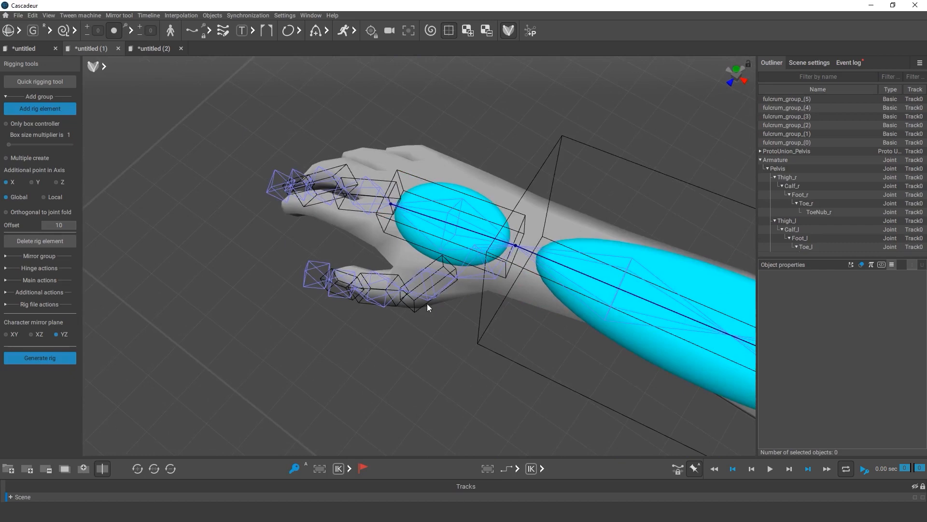
left_click(391, 204)
key("w")
left_click_drag(390, 204, 431, 156)
left_click(390, 204)
left_click(737, 69)
left_click_drag(504, 357, 500, 347)
middle_click_drag(500, 347, 386, 226)
left_click(382, 315)
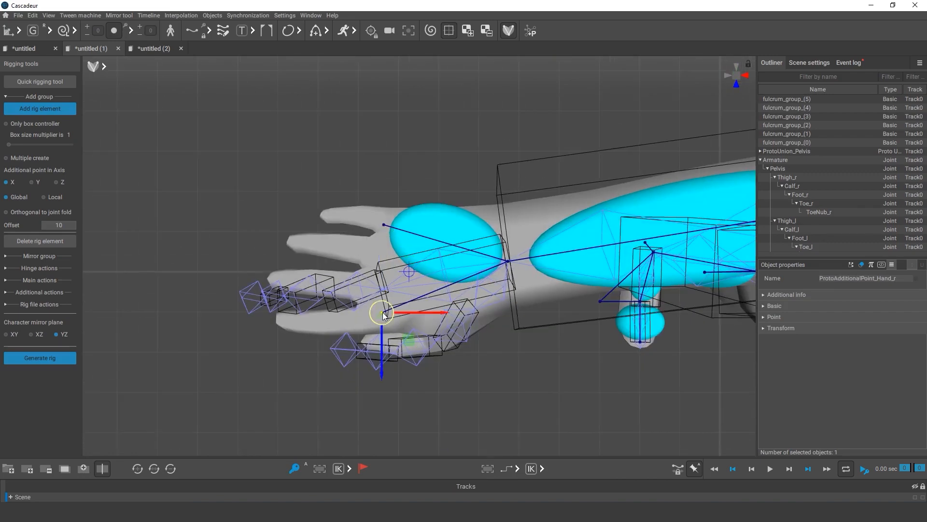
Lower the right hand's direction point to line up with the hand's additional point
left_click(736, 68)
middle_click_drag(526, 298, 590, 340)
key("f")
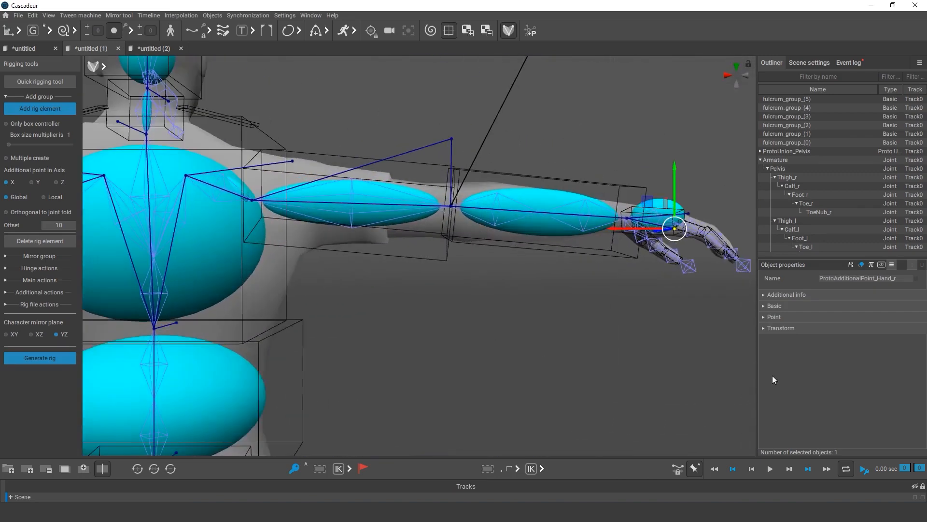
left_click(480, 253)
left_click_drag(474, 251, 487, 258)
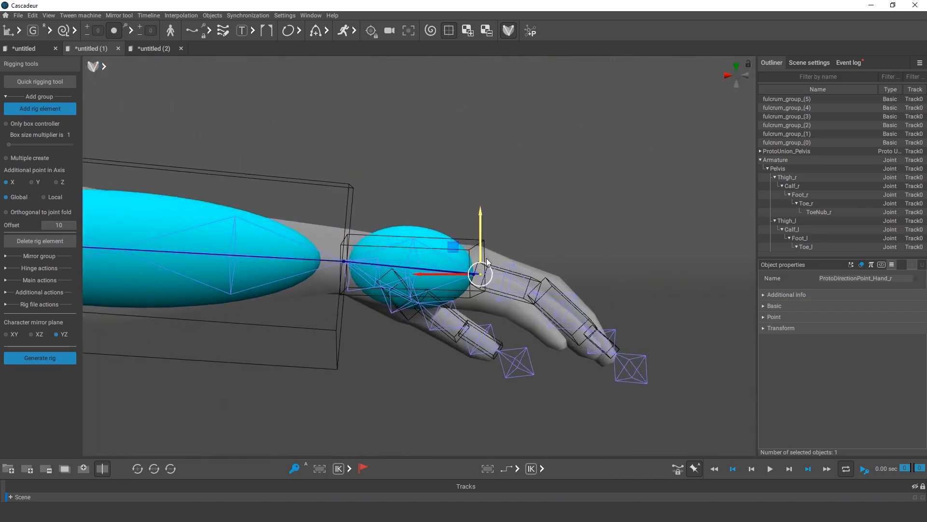
left_click(517, 241)
right_click_drag(518, 242, 146, 328)
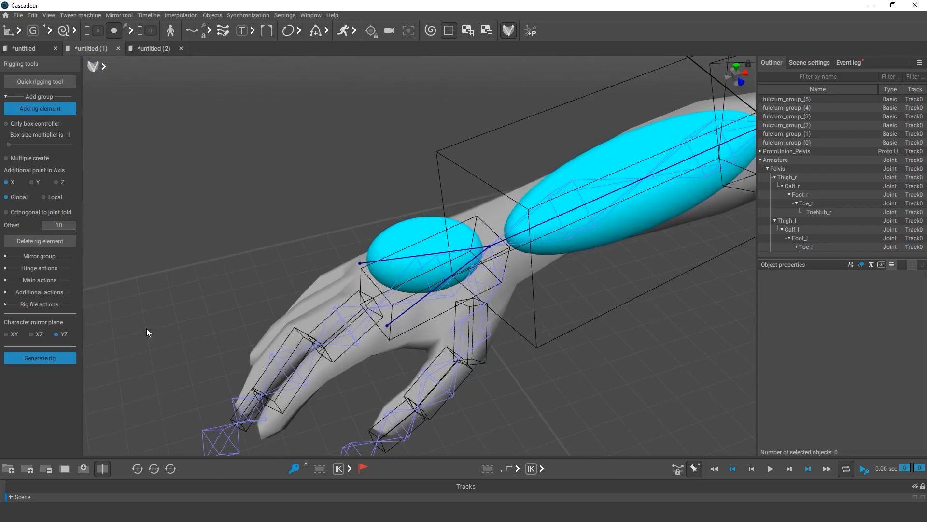
Open the Standard model male sample and examine how its hand points are arranged
left_click(6, 16)
left_click(415, 205)
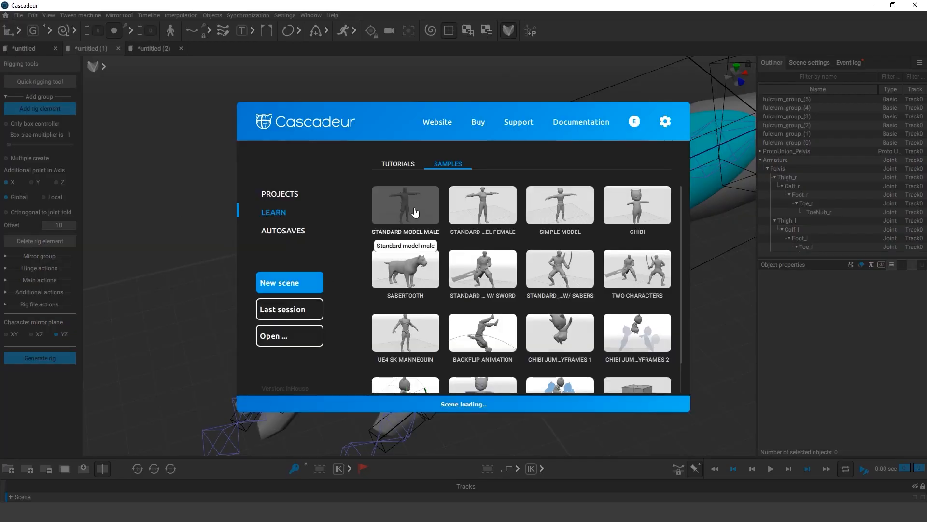
left_click_drag(306, 231, 477, 312, "alt")
right_click_drag(477, 312, 615, 336, "alt")
left_click_drag(615, 336, 451, 303, "alt")
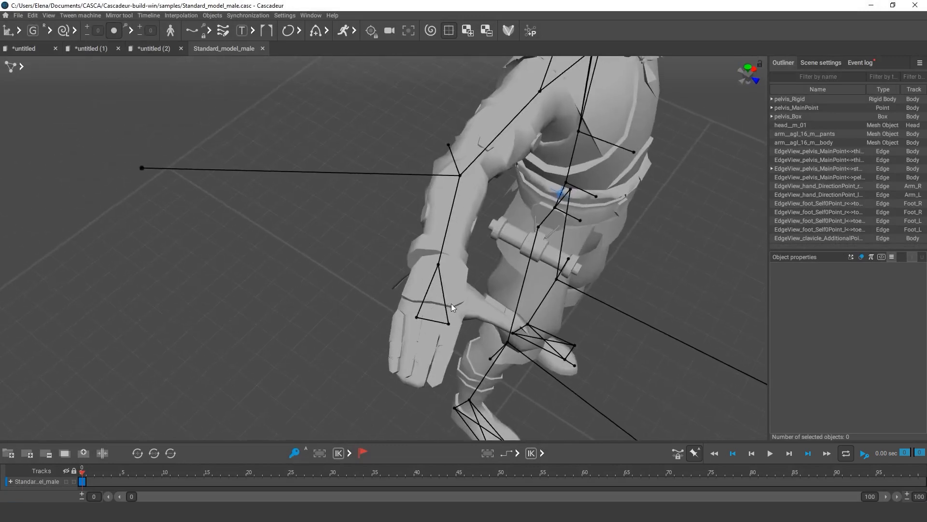
left_click_drag(434, 268, 391, 308, "alt")
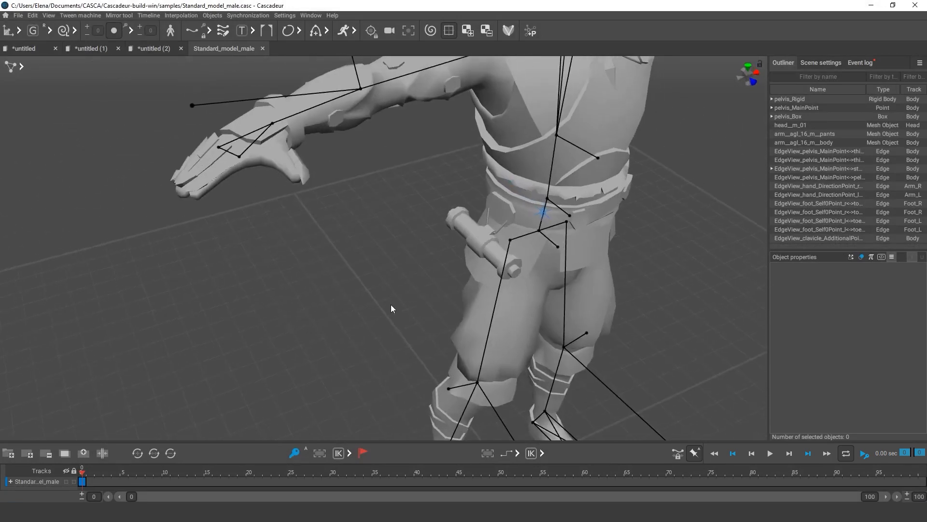
Return to the untitled (1) scene and delete the left arm's rig elements from the clavicle down to the fingers
left_click(77, 49)
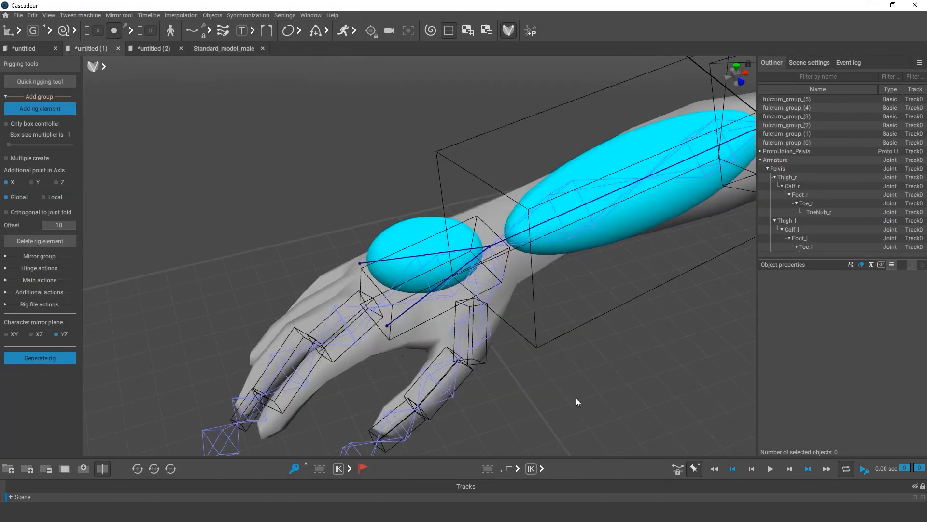
mouse_move(576, 398)
right_mouse_down("alt")
mouse_move(538, 379)
mouse_move(585, 409)
right_mouse_up("alt")
middle_click_drag(584, 408, 325, 325, "alt")
left_click_drag(325, 326, 425, 362, "alt")
right_click_drag(425, 362, 564, 340, "alt")
middle_click_drag(563, 340, 525, 303, "alt")
left_click_drag(526, 302, 538, 294, "alt")
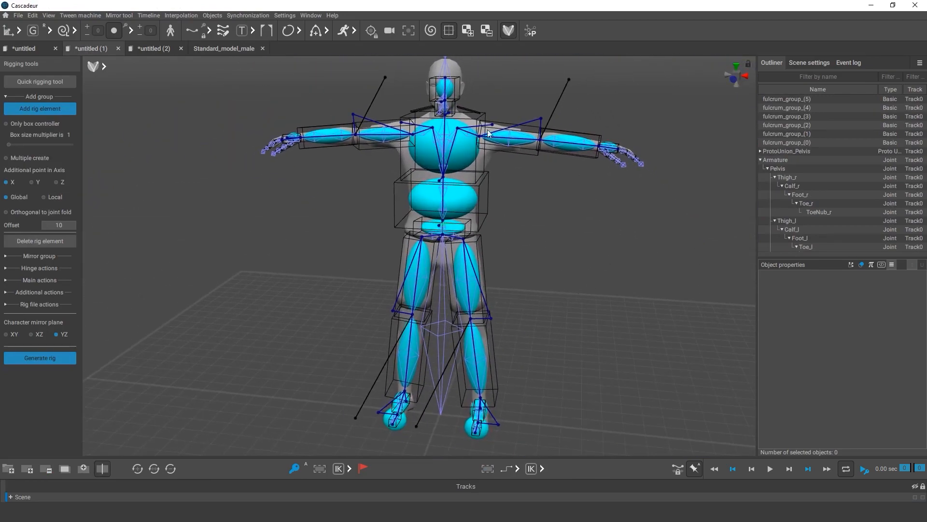
left_click(457, 133)
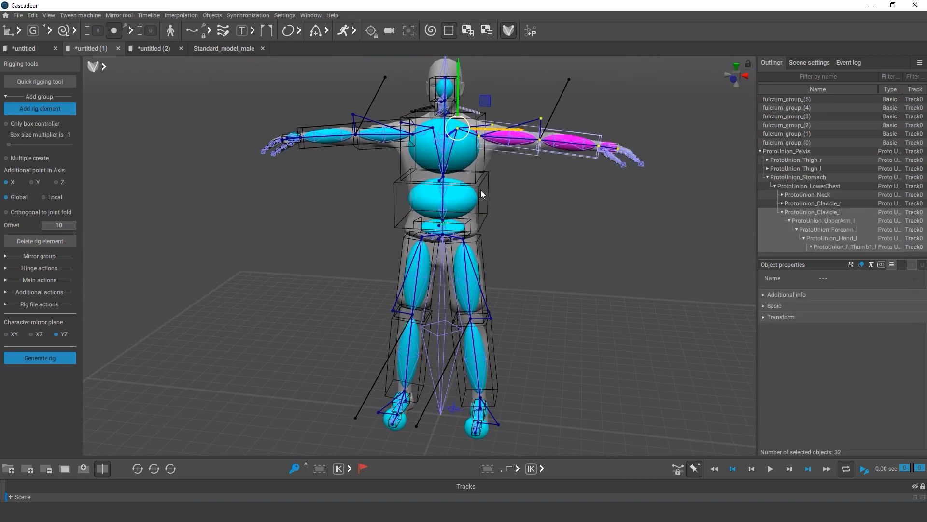
left_click(71, 244)
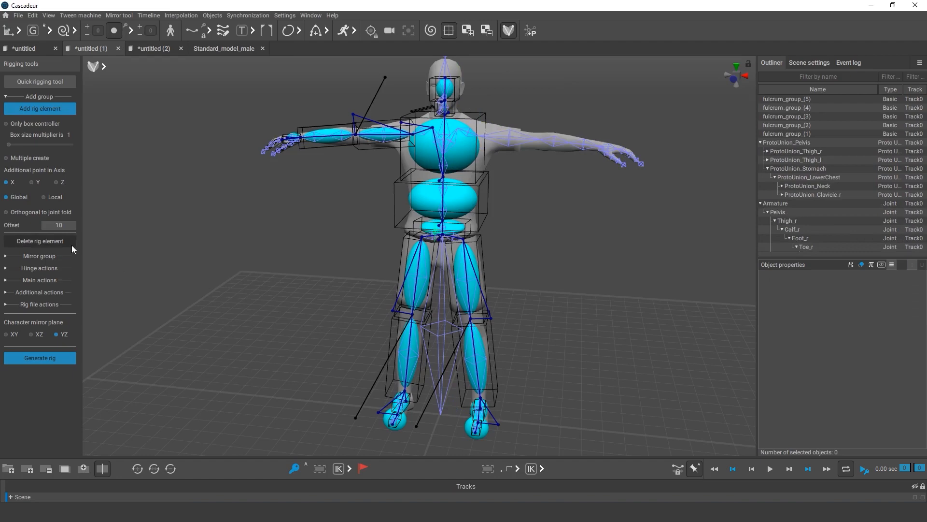
Set up mirroring with the YZ mirror plane, original suffix _r and mirrored suffix _l
left_click(6, 256)
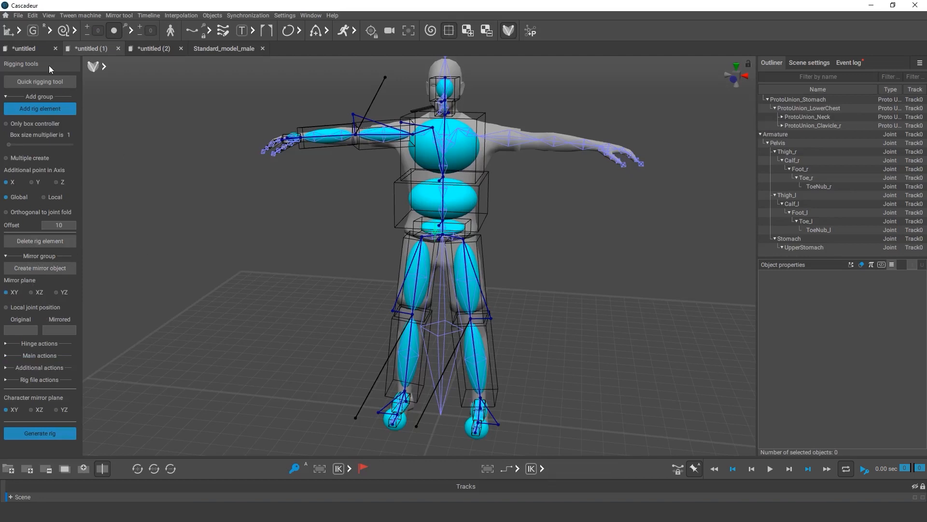
left_click(446, 168)
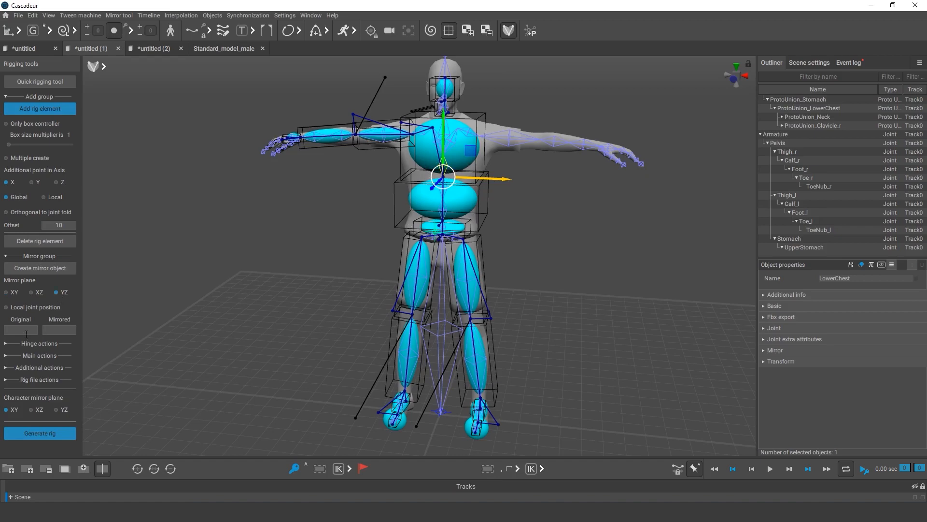
left_click(384, 145)
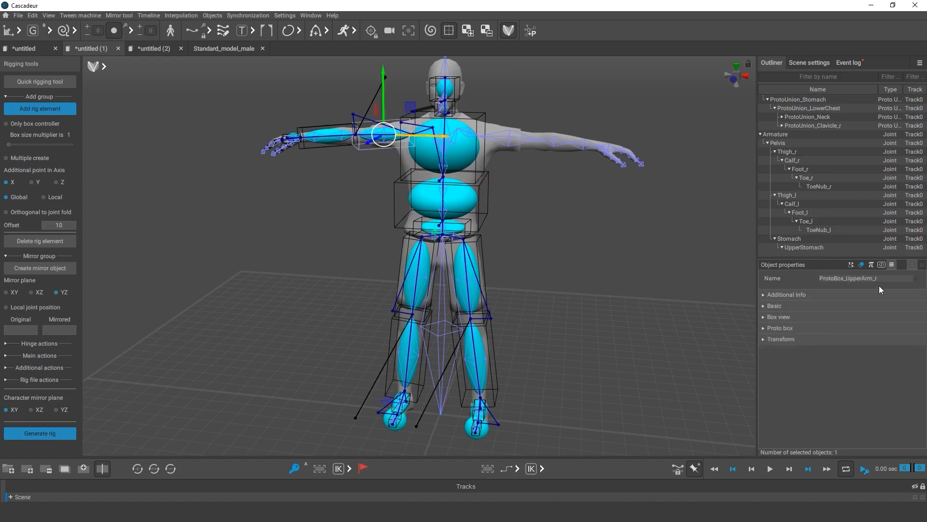
key("ctrl+c")
left_click(21, 330)
key("ctrl+v")
left_click(60, 331)
type("_")
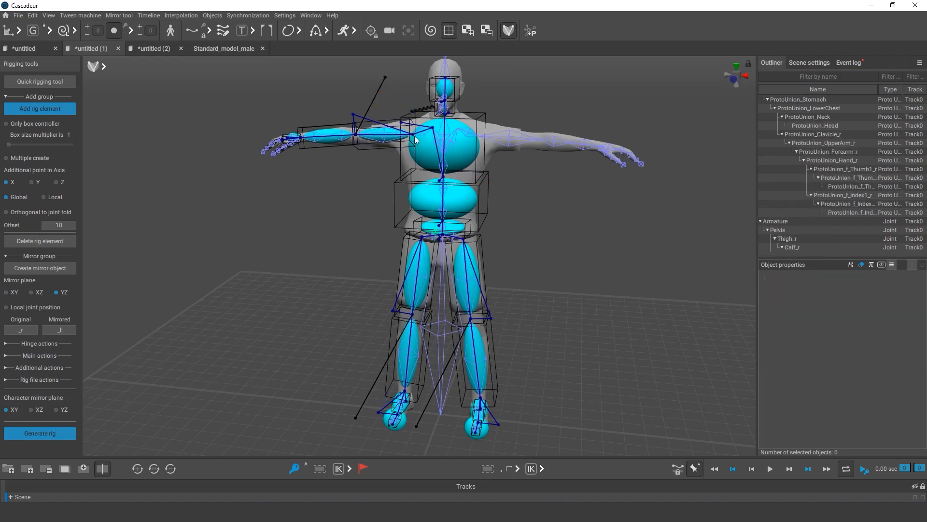
Create mirrored rig elements for the left arm from the whole right clavicle hierarchy
double_click(433, 127)
left_click(33, 272)
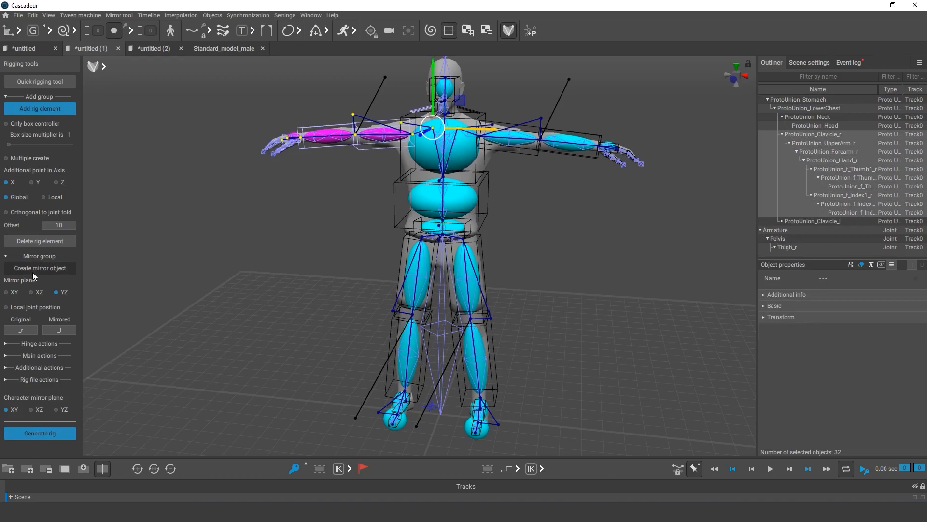
left_click(285, 276)
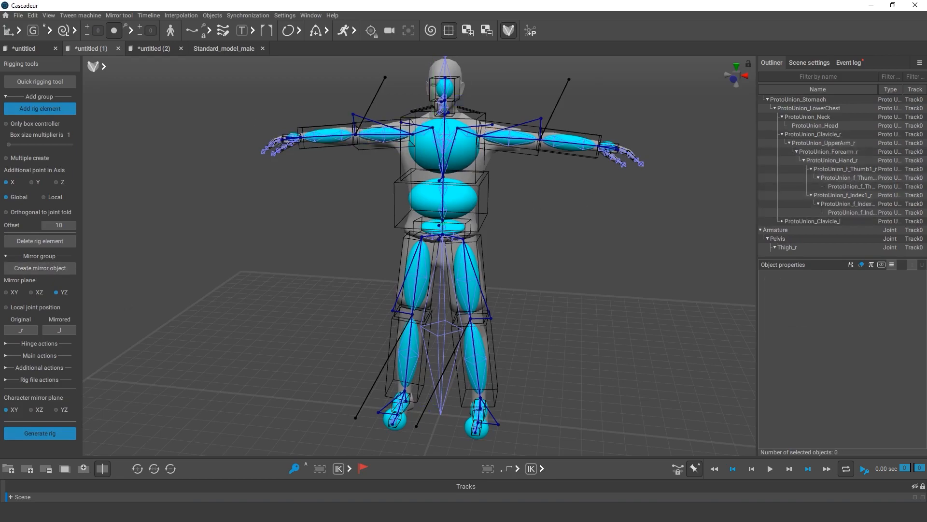
In the untitled mannequin scene, add a rig element with only a box controller to the lowerarm_twist_01_r joint
left_click(27, 50)
scroll(309, 230, "up", 6)
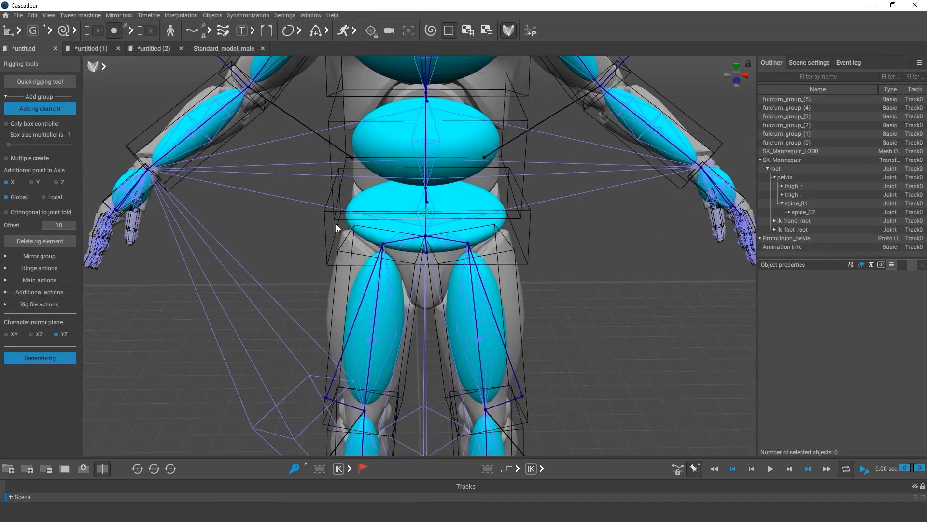
middle_click_drag(336, 226, 448, 343)
scroll(327, 302, "up", 3)
left_click(324, 307)
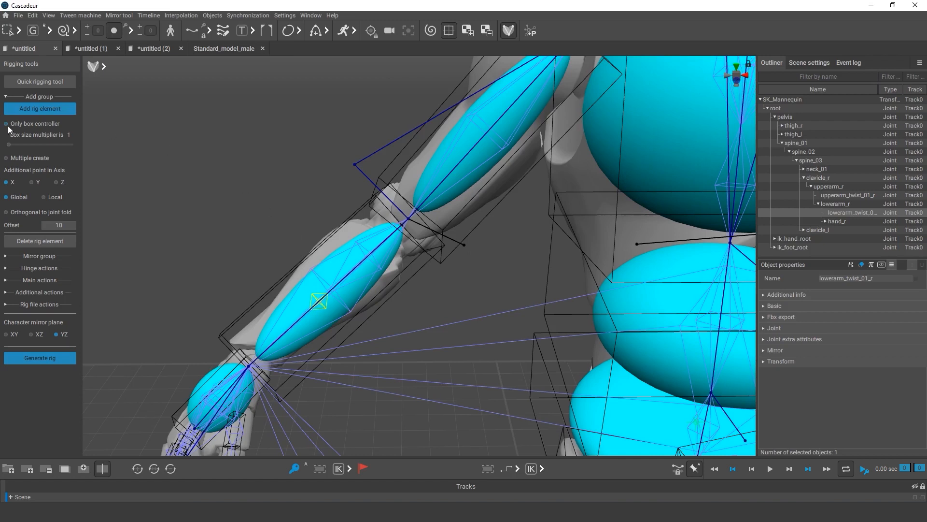
left_click(42, 124)
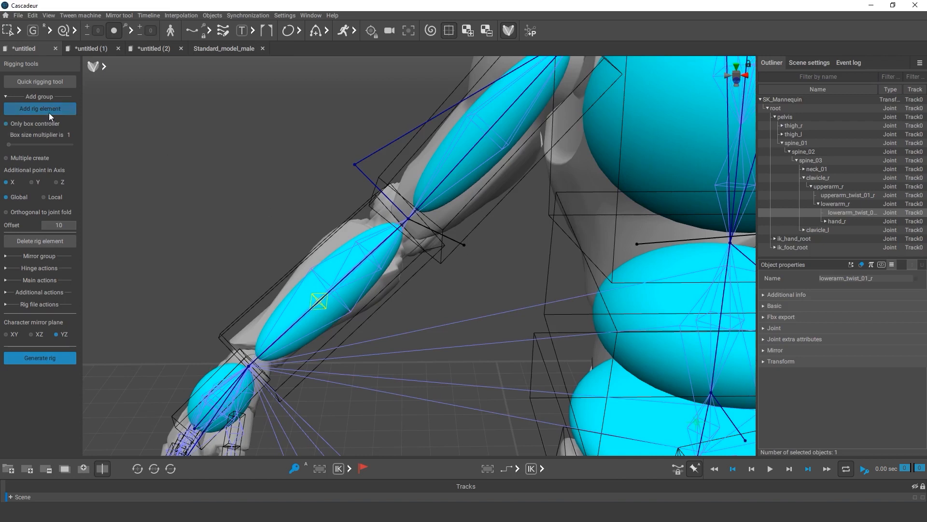
left_click(49, 110)
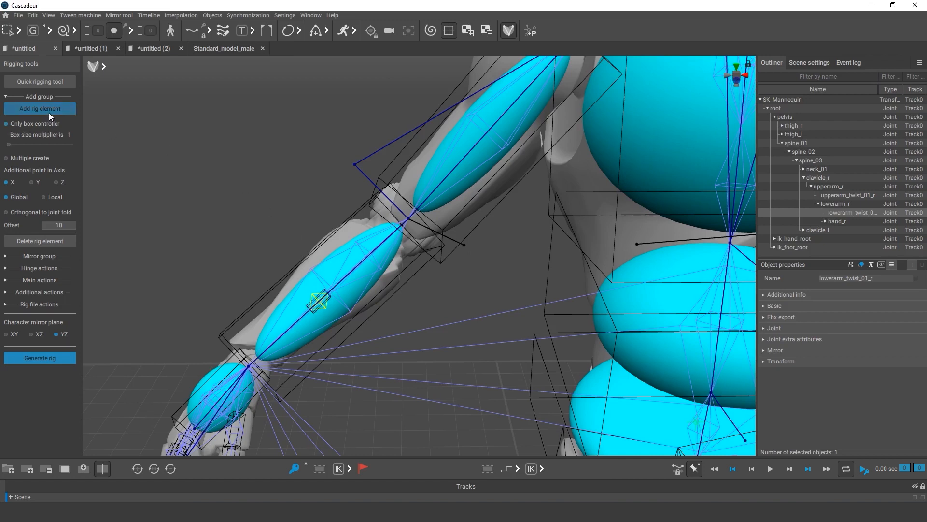
Set a Twist between the right forearm's twist box and the hand_r joint
left_click(314, 314)
key("shift")
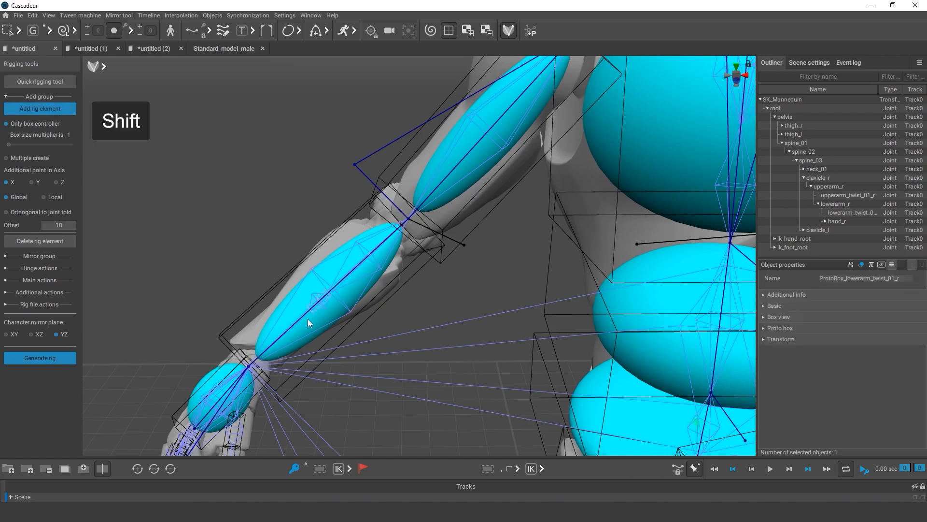
left_click(235, 375, "shift")
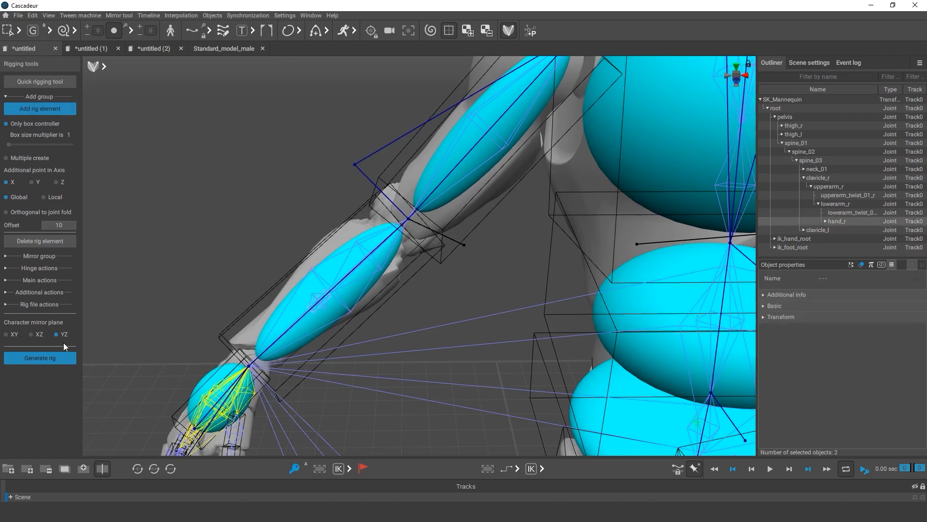
left_click(25, 280)
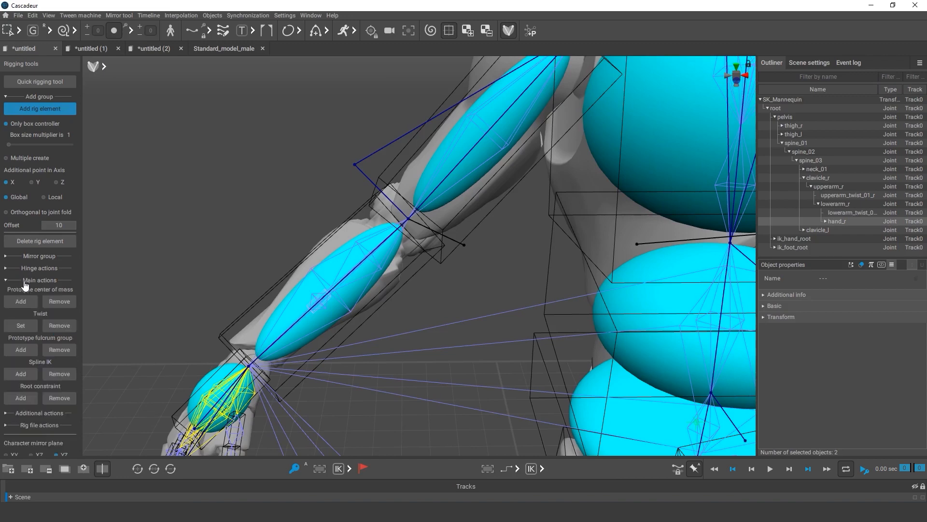
left_click(21, 325)
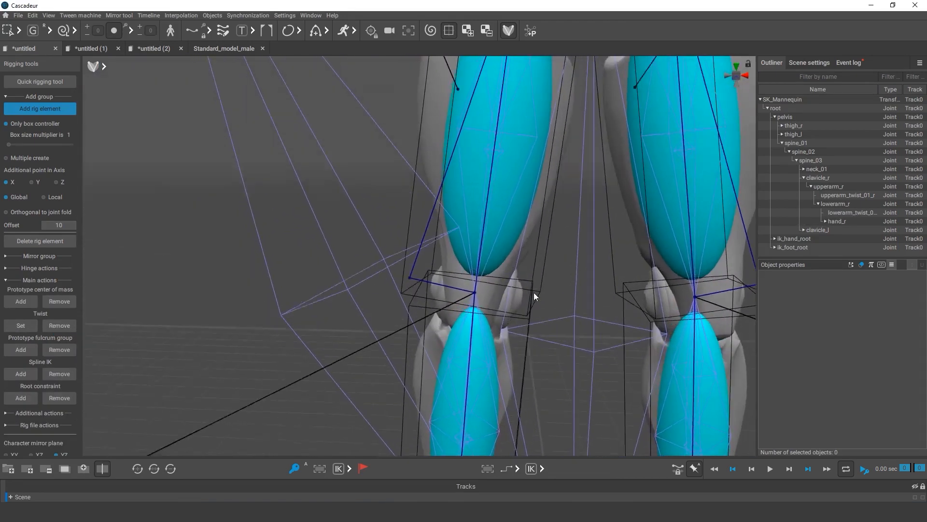
Set a Twist between the right thigh's twist box and the calf_r joint
left_click(496, 150)
left_click(481, 326, "shift")
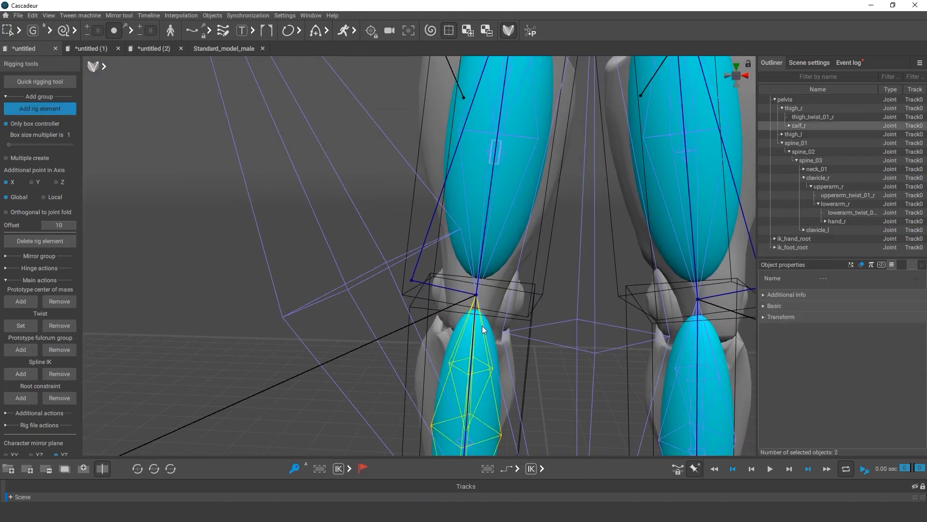
left_click(21, 325)
Add a box-only rig element to the calf_twist_01_r joint and set its Twist with the foot_r joint
left_click(483, 278)
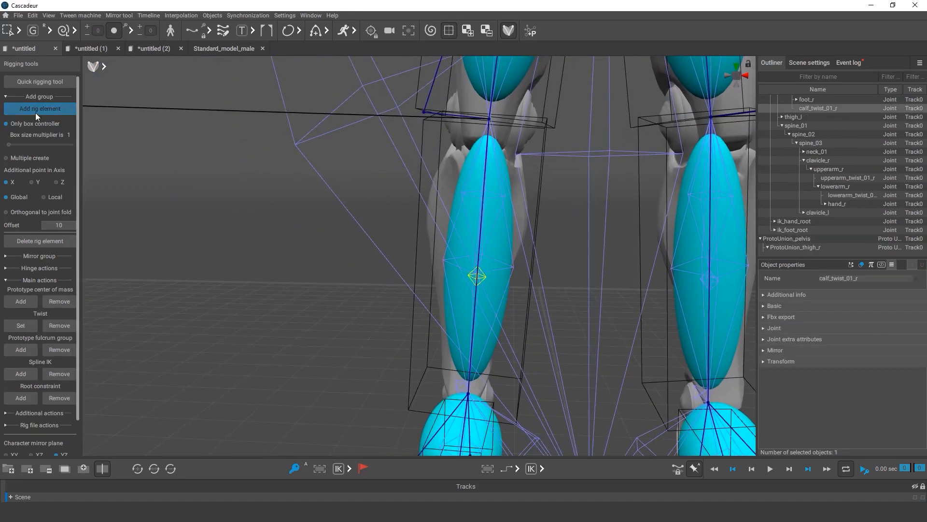
left_click(36, 112)
left_click(479, 286)
left_click(481, 412, "shift")
middle_click_drag(507, 408, 511, 336)
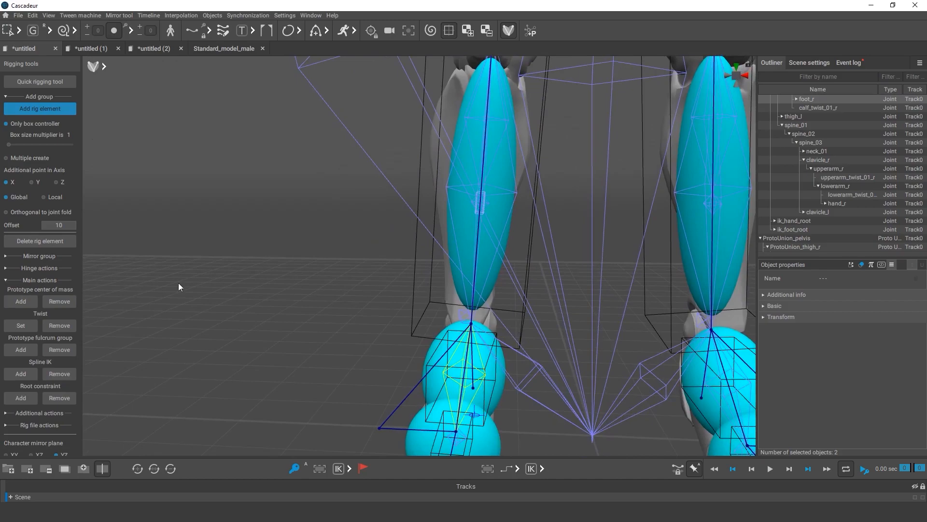
left_click(19, 326)
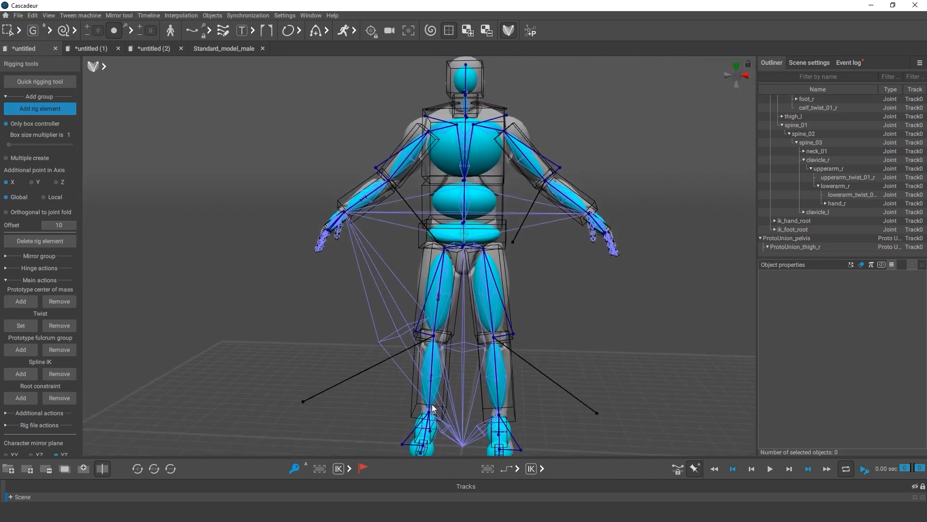
Review the right arm's rig in the untitled (1) scene, and switch to the cat's scene, untitled (2)
scroll(282, 121, "up", 5)
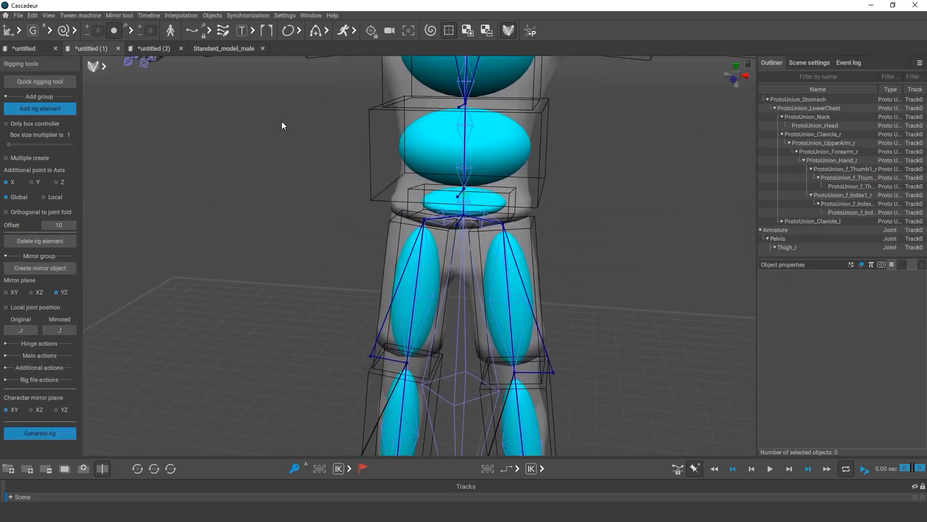
middle_click_drag(282, 120, 320, 212)
scroll(320, 212, "up", 3)
left_click(305, 193)
left_click(492, 350)
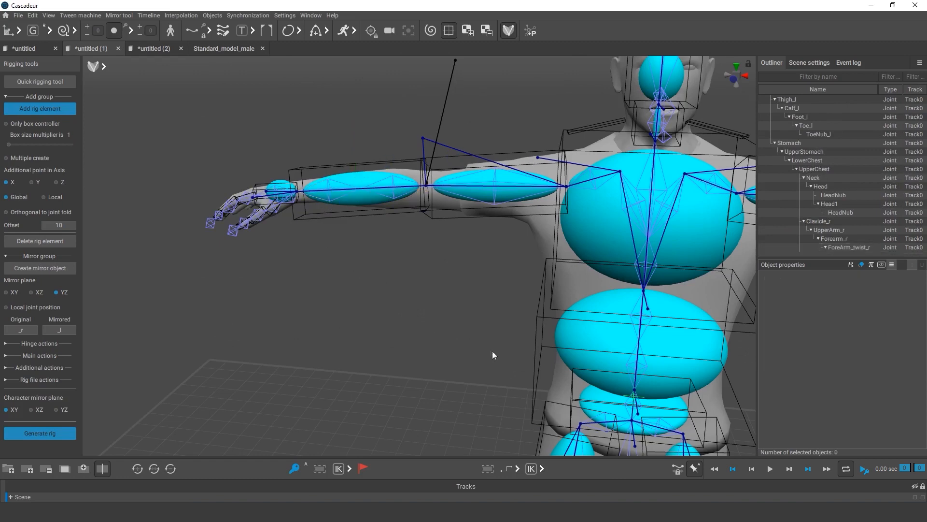
scroll(492, 351, "down", 6)
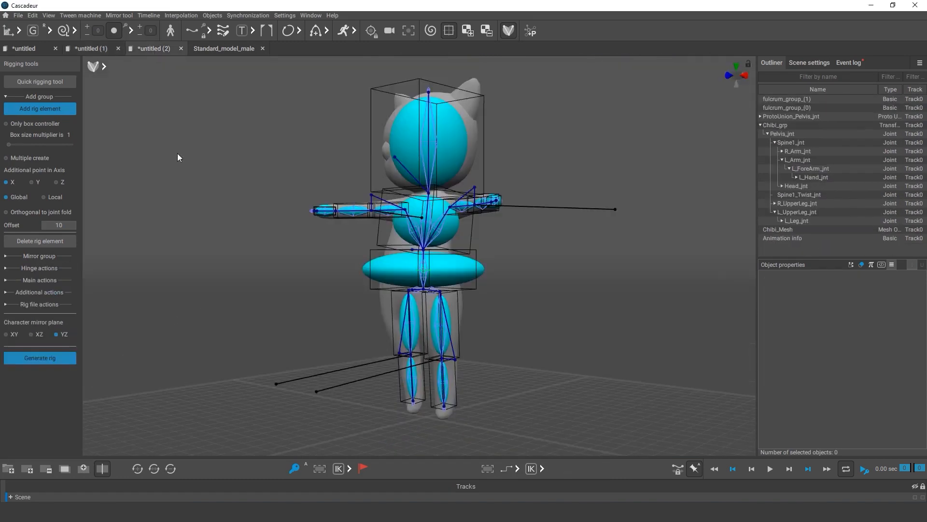
Add a box-only rig element to the Spine1_Twist_jnt joint and set its Twist with the Spine1_jnt joint
scroll(465, 287, "up", 10)
left_click(449, 272)
left_click(7, 124)
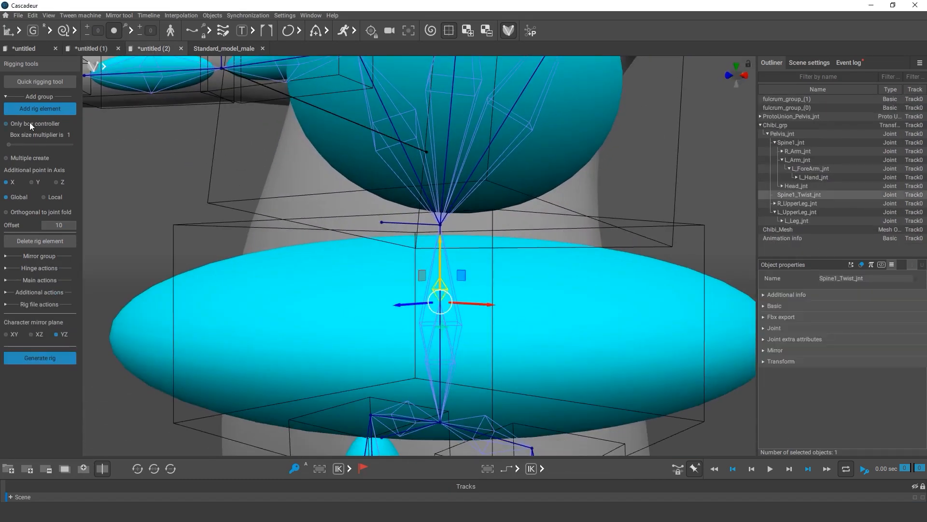
left_click(40, 109)
left_click(447, 212)
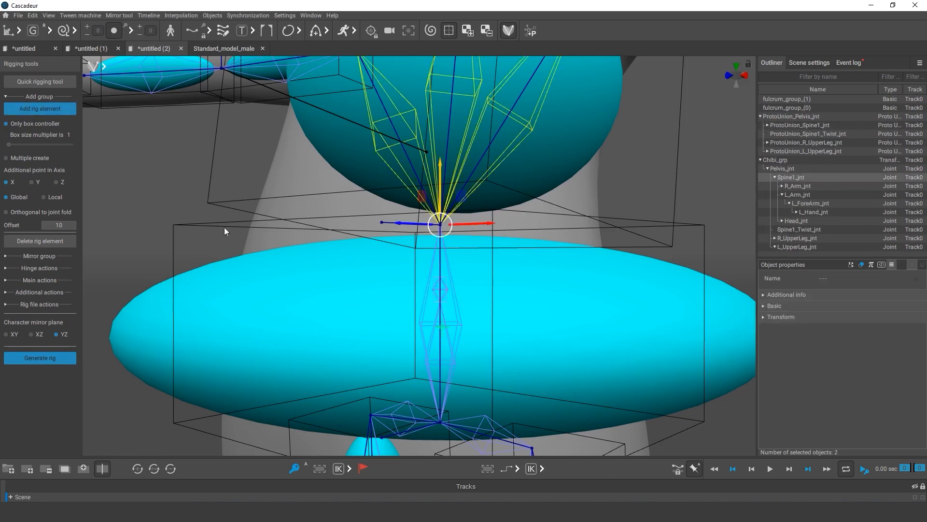
left_click(7, 280)
left_click(18, 325)
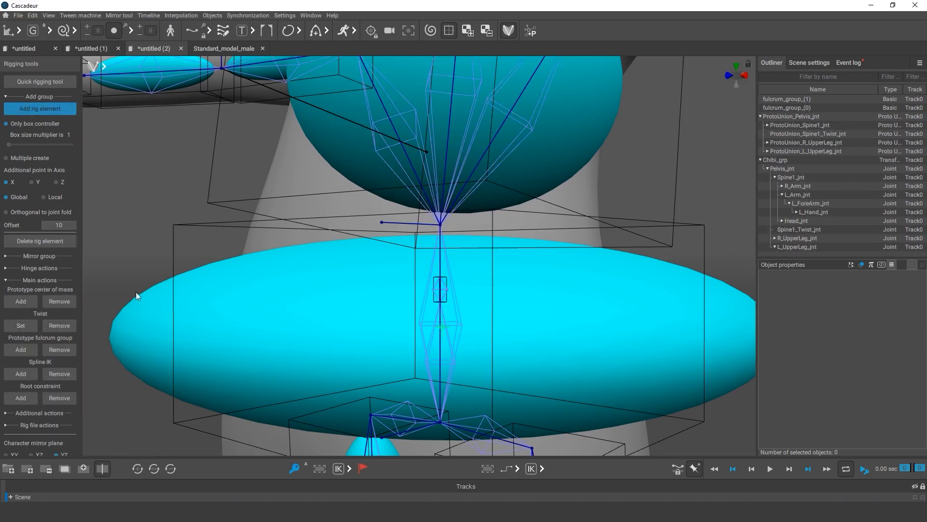
Leave rig mode and test the cat's spine twist by slightly moving the main point above the pelvis
left_click(509, 31)
left_click(117, 69)
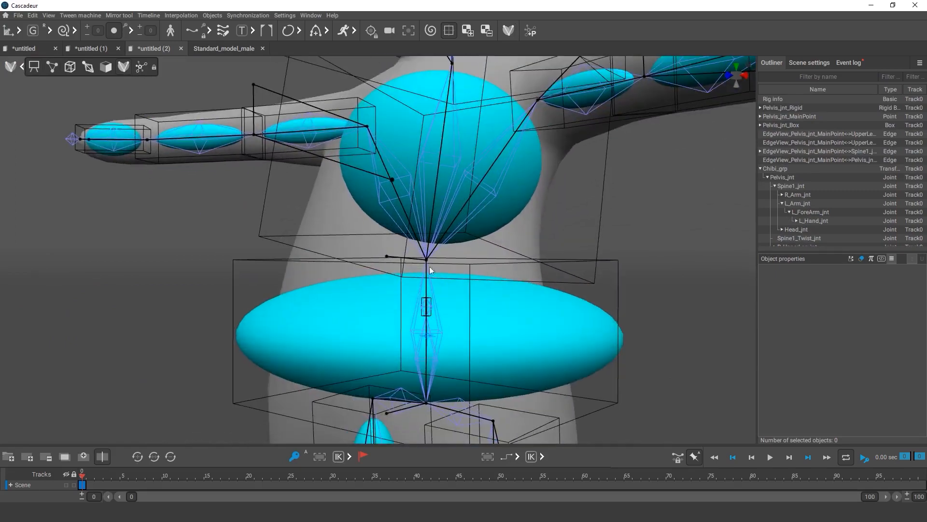
left_click(426, 262)
mouse_move(426, 262)
left_mouse_down()
mouse_move(454, 263)
mouse_move(411, 269)
mouse_move(433, 269)
left_mouse_up()
left_click(639, 312)
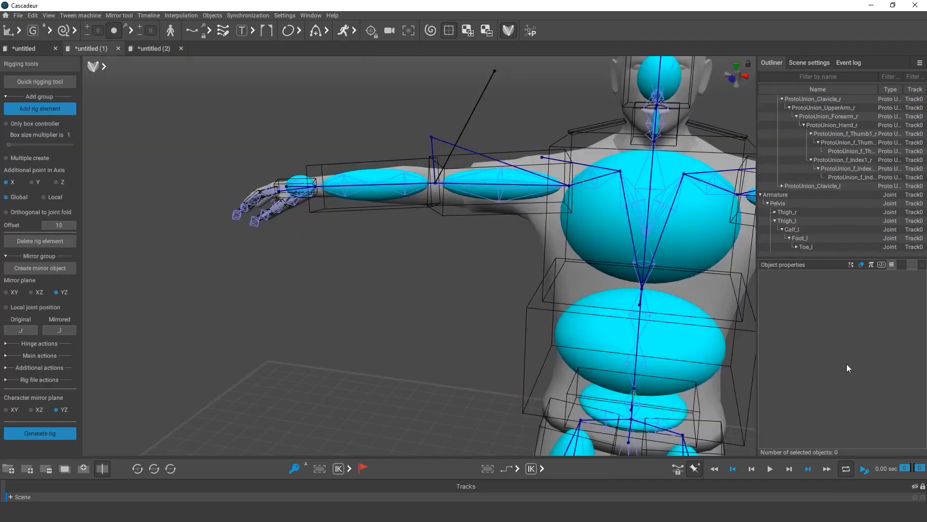
Add a box-only rig element to the jaw joint Head1 in the untitled (1) scene
right_click_drag(433, 282, 346, 300)
scroll(346, 301, "up", 5)
middle_click_drag(346, 301, 415, 361)
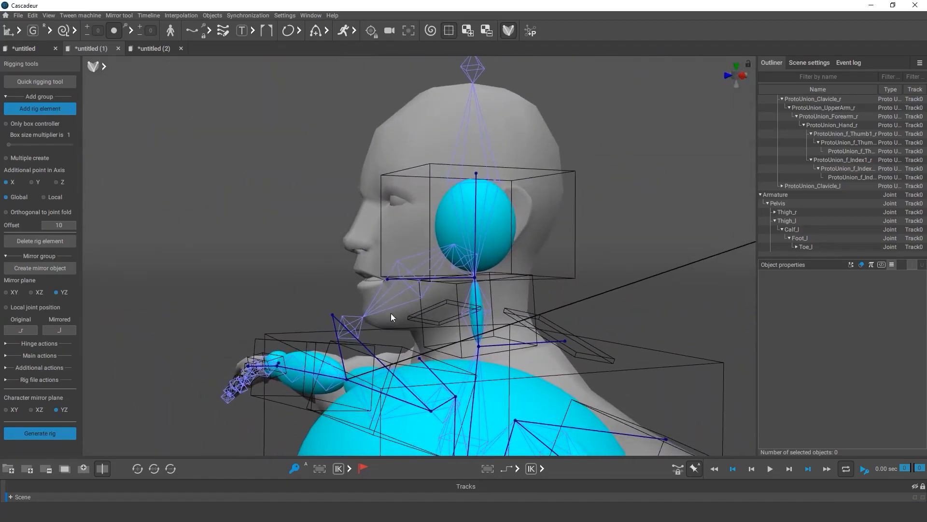
left_click(390, 308)
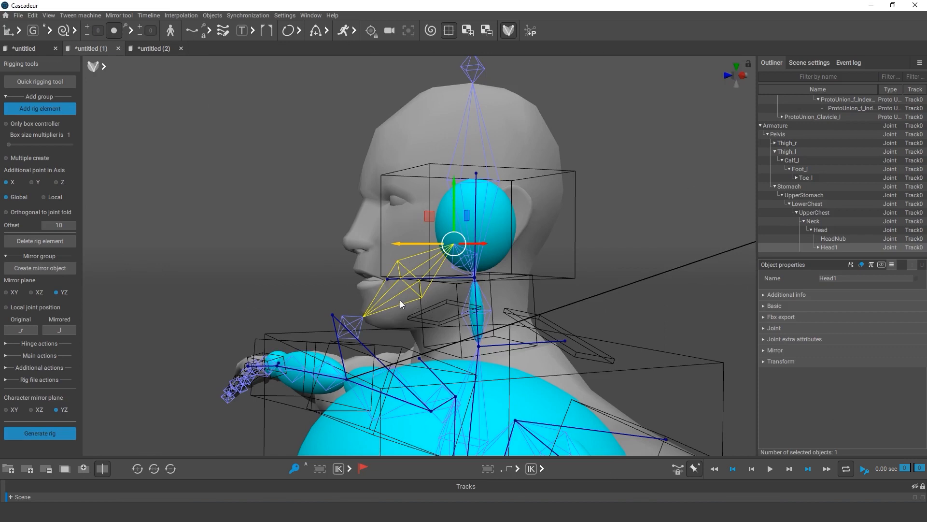
left_click(11, 125)
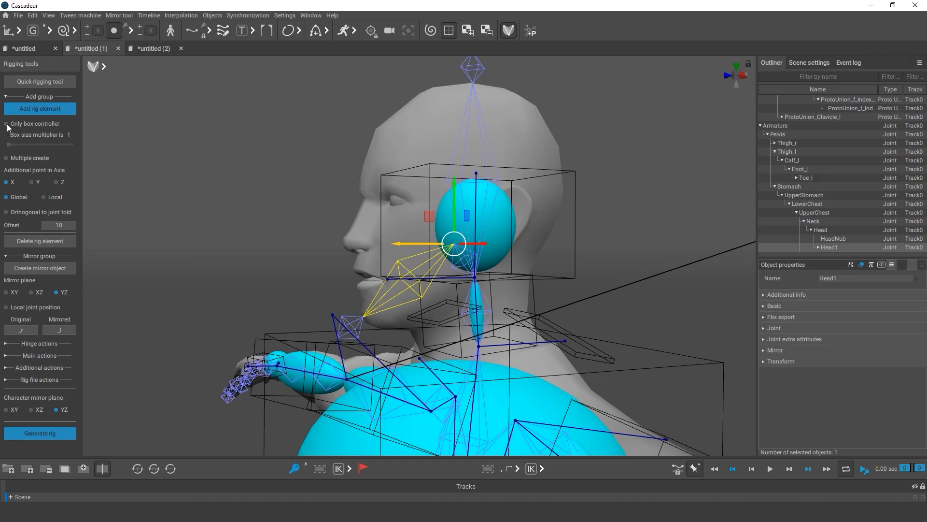
left_click(42, 110)
left_click(282, 240)
Leave rig mode, display the box controllers and rotate the jaw's Head1_Box slightly to test it
left_click(512, 32)
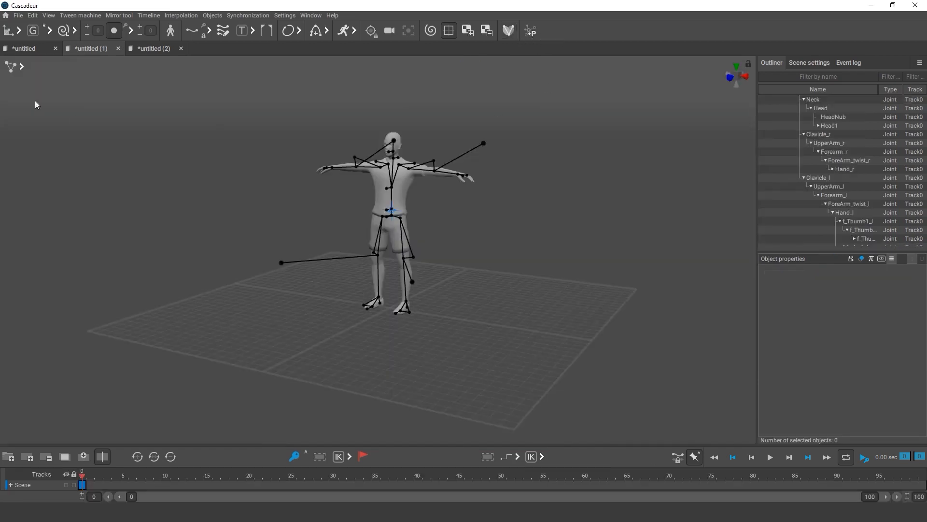
left_click(22, 67)
left_click(70, 67)
middle_click_drag(286, 220, 296, 318, "alt")
right_click_drag(296, 318, 447, 297, "alt")
left_click(419, 279)
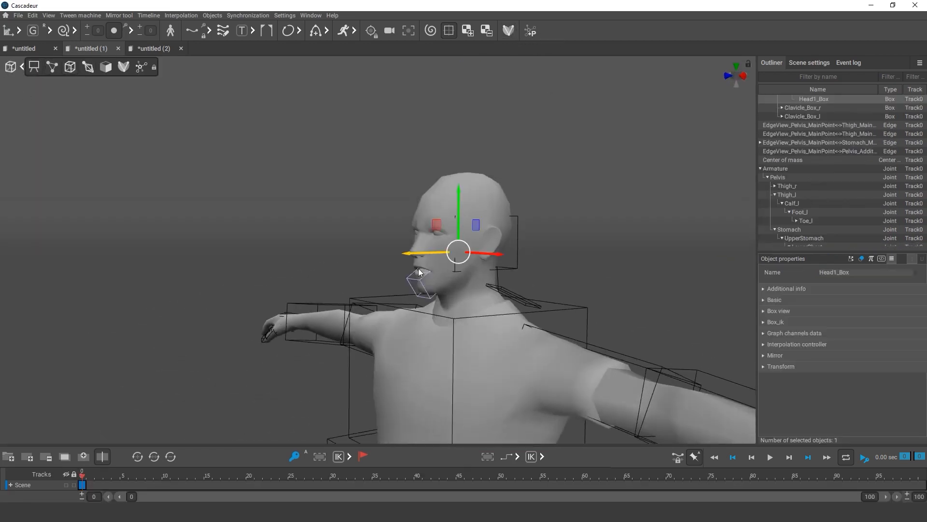
key("e")
mouse_move(417, 271)
left_mouse_down()
mouse_move(424, 284)
mouse_move(417, 270)
left_mouse_up()
left_click(359, 257)
left_click(508, 31)
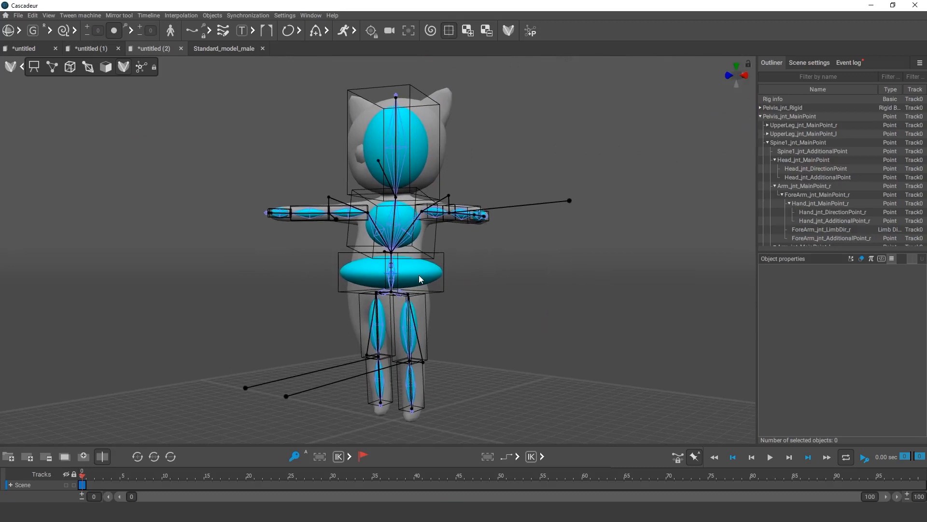
Examine the rigid bodies of the cat's pelvis, chest and head in the untitled (2) scene
left_click(419, 274)
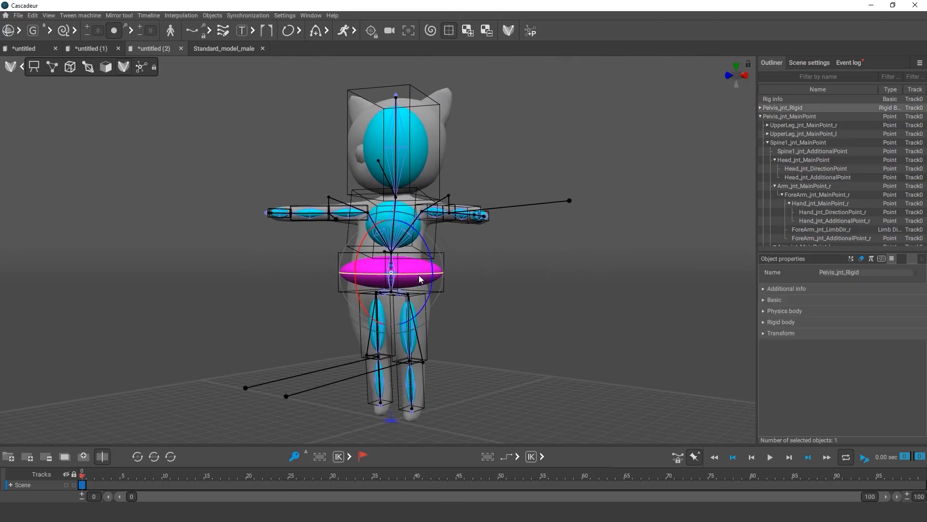
key("q")
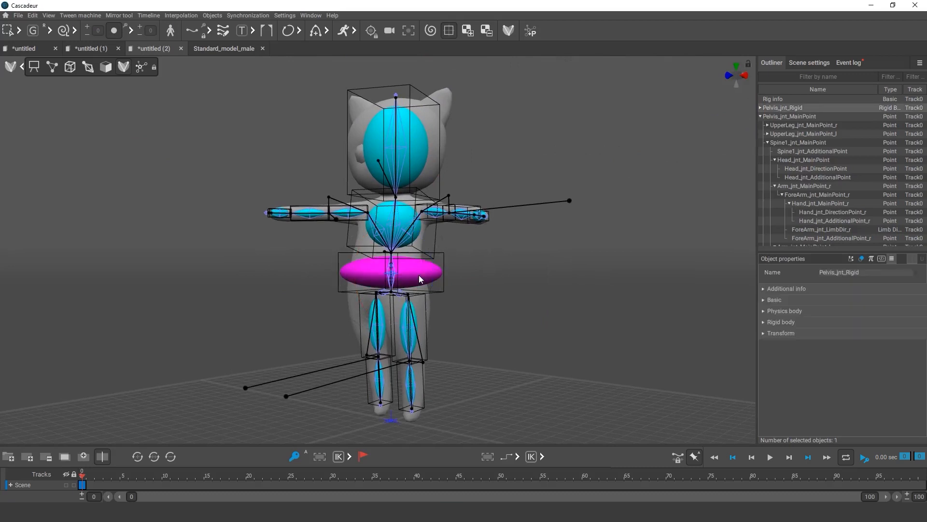
left_click(408, 218)
left_click(419, 159)
left_click(468, 172)
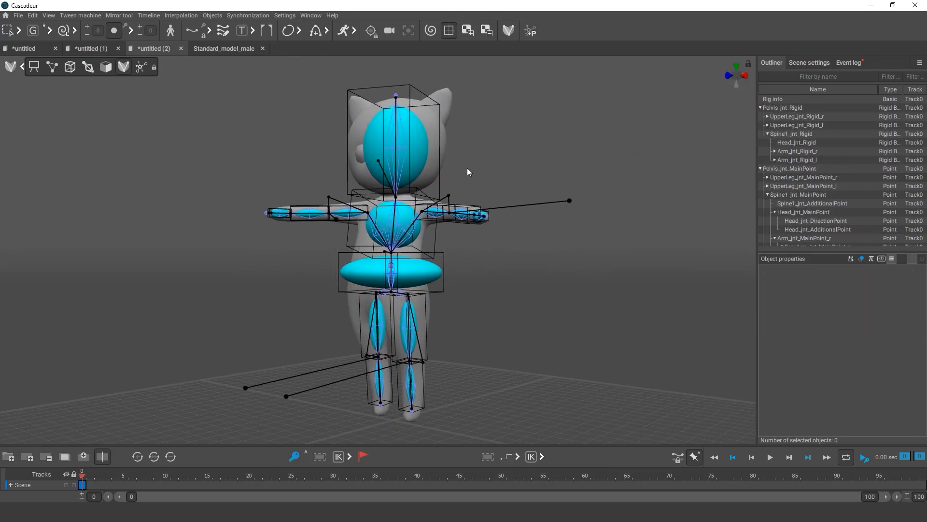
Return the cat's scene to rig mode and set the pelvis element's Width_rigid_body to 50
left_click(511, 34)
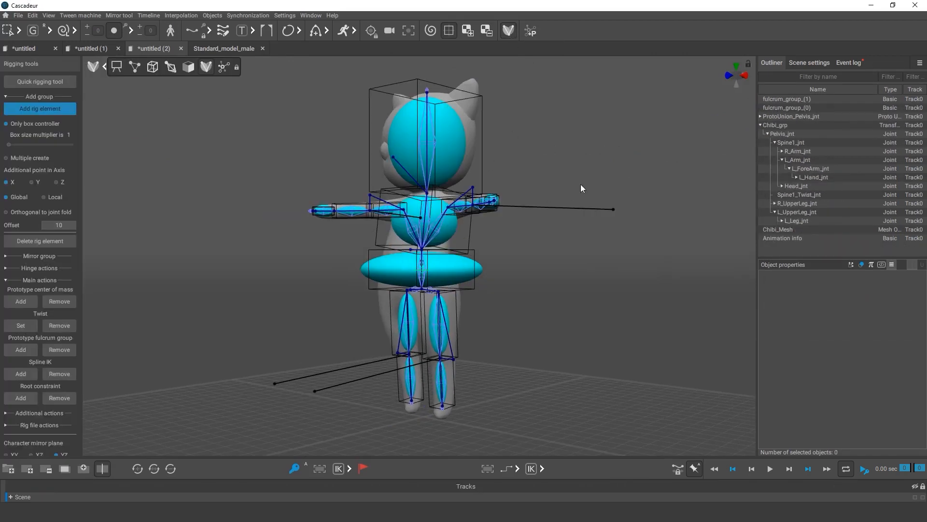
left_click(458, 268)
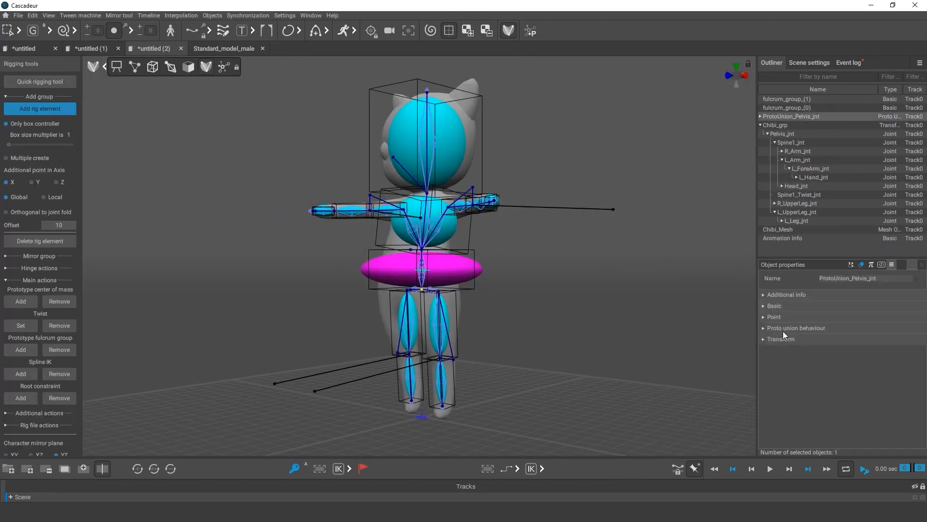
left_click(763, 329)
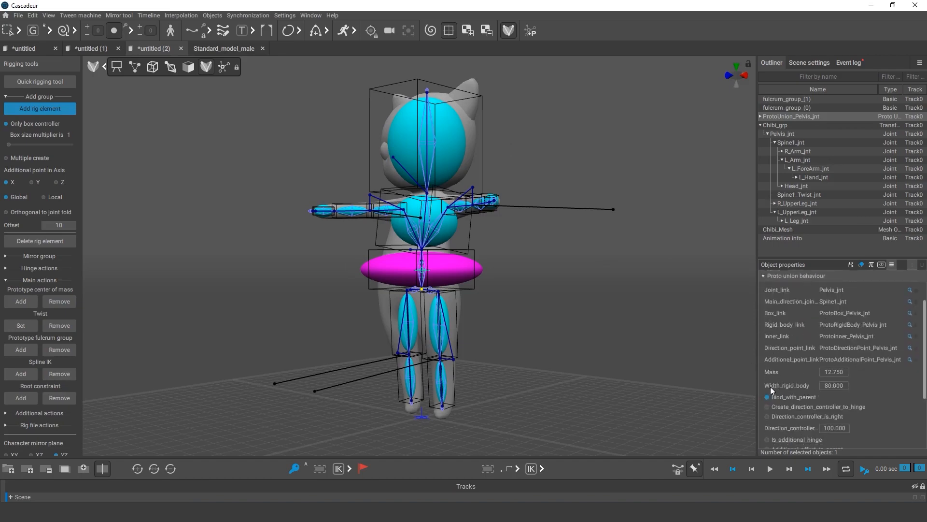
double_click(822, 385)
type("50")
key("Return")
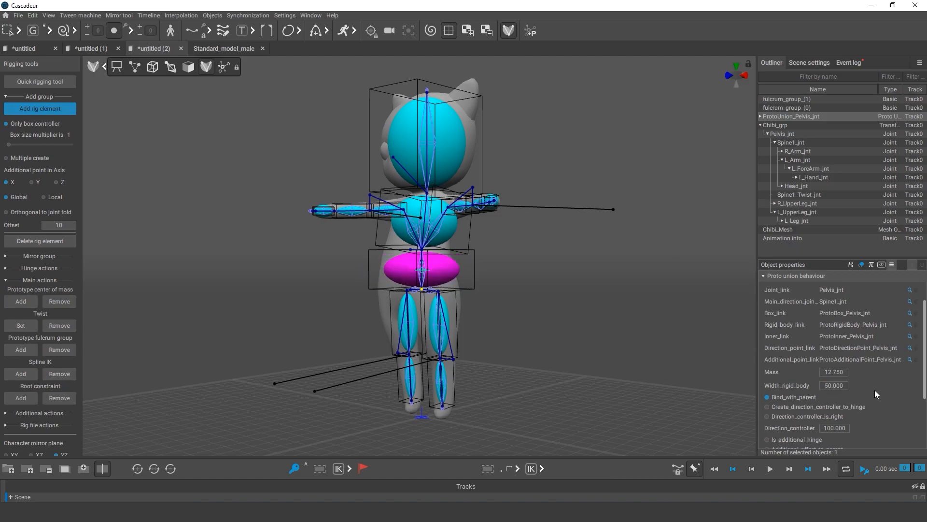
Try a Width_rigid_body of 30 on the cat's head element, and set it to 25 instead
left_click(456, 149)
double_click(824, 373)
type("30")
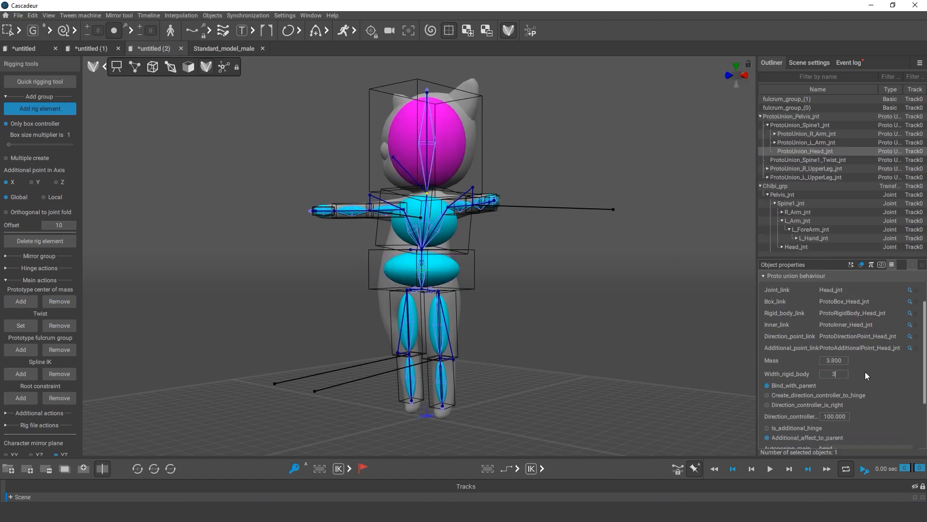
key("Return")
type("25")
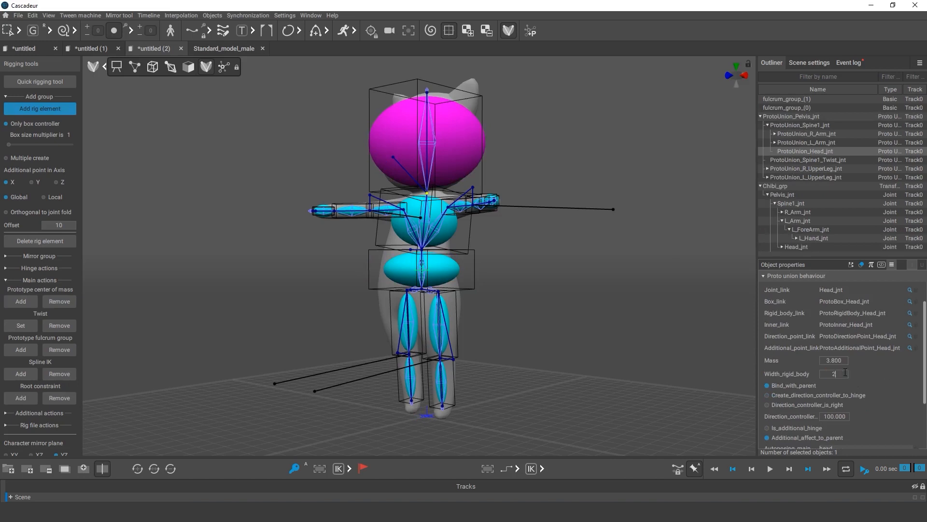
key("Return")
left_click(629, 295)
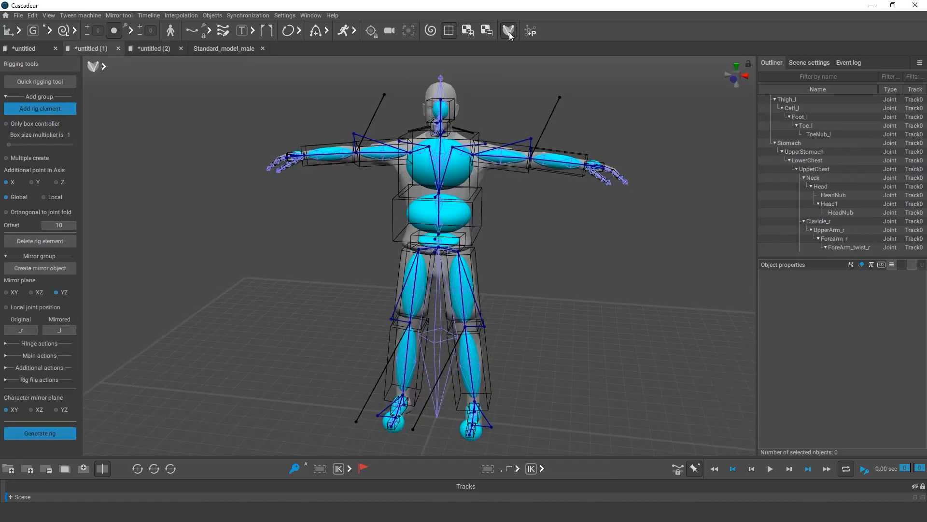
Leave rig mode in the untitled (1) scene and pose the character by moving both hands down and inward
left_click(509, 31)
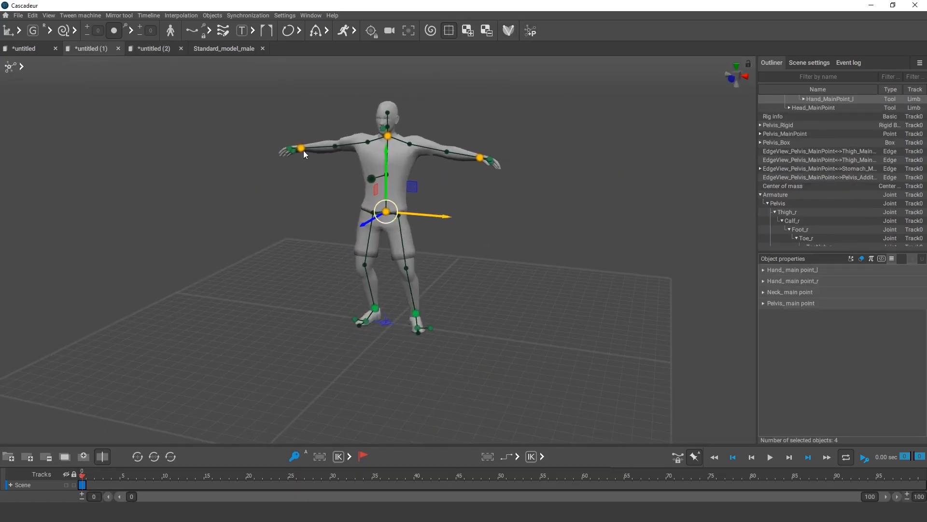
left_click(304, 150)
left_click_drag(303, 150, 327, 184)
left_click_drag(479, 158, 439, 195)
left_click(491, 195)
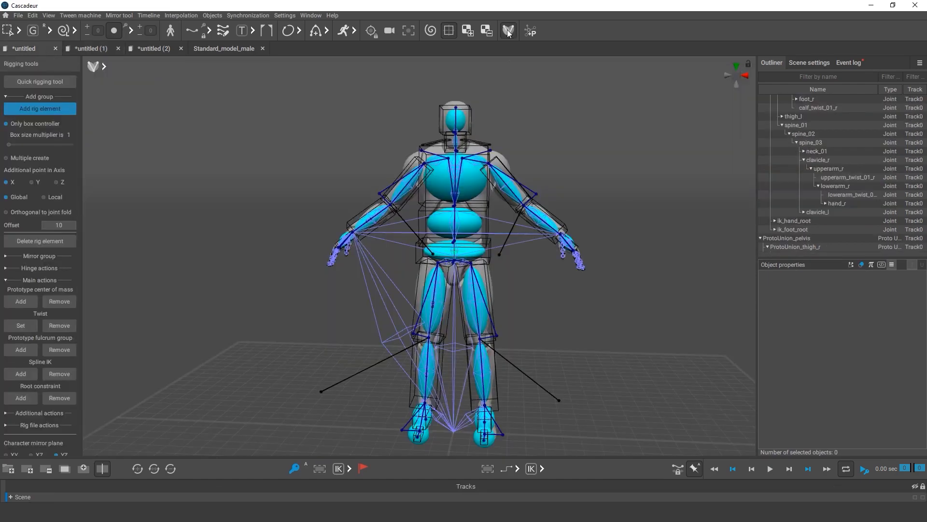
Leave rig mode in the mannequin's scene, lower its pelvis, neck and hands together, and raise the left hand
left_click(509, 31)
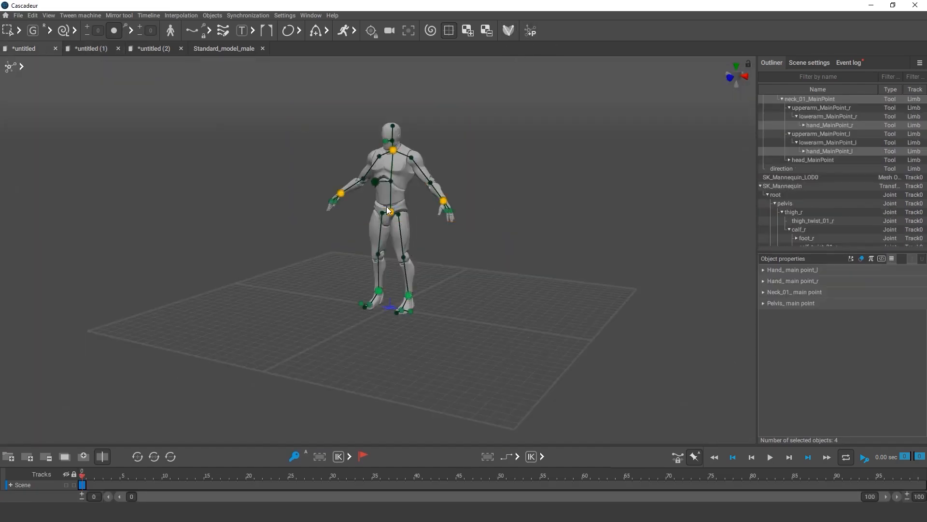
key("w")
mouse_move(387, 208)
left_mouse_down()
mouse_move(406, 224)
mouse_move(385, 224)
left_mouse_up()
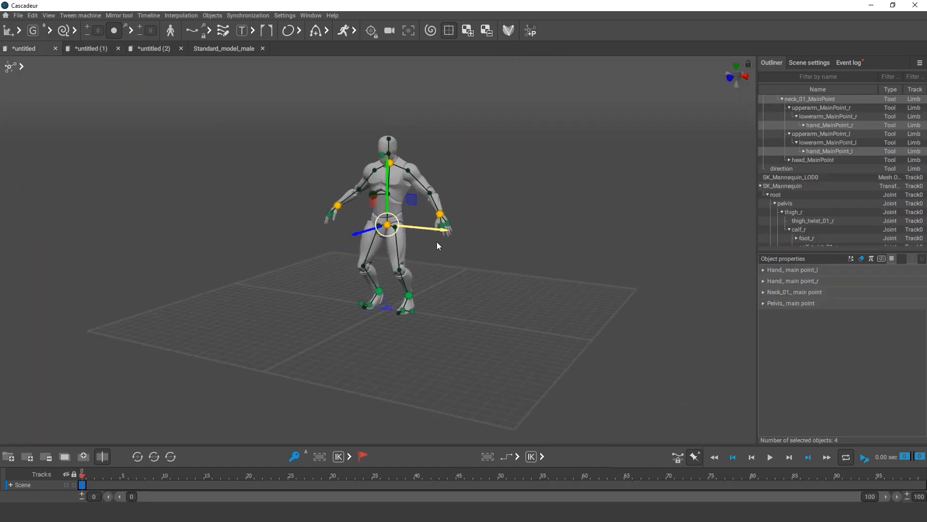
left_click(447, 238)
scroll(493, 208, "up", 5)
left_click(484, 191)
left_click_drag(485, 191, 491, 165)
left_click(523, 232)
middle_click_drag(524, 235, 525, 289, "alt")
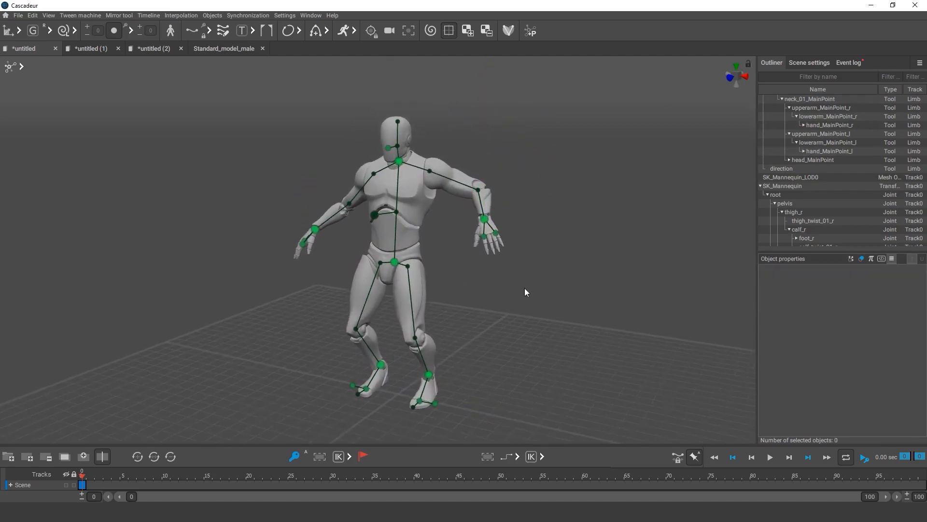
Export the cat's rig from the untitled (2) scene as a JSON file named MyRig_01
left_click(166, 51)
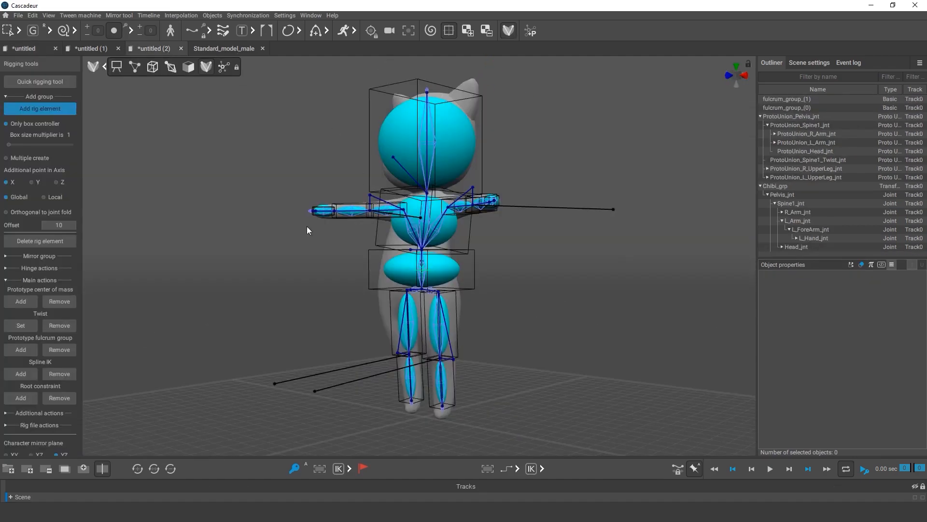
scroll(39, 317, "down", 2)
left_click(8, 392)
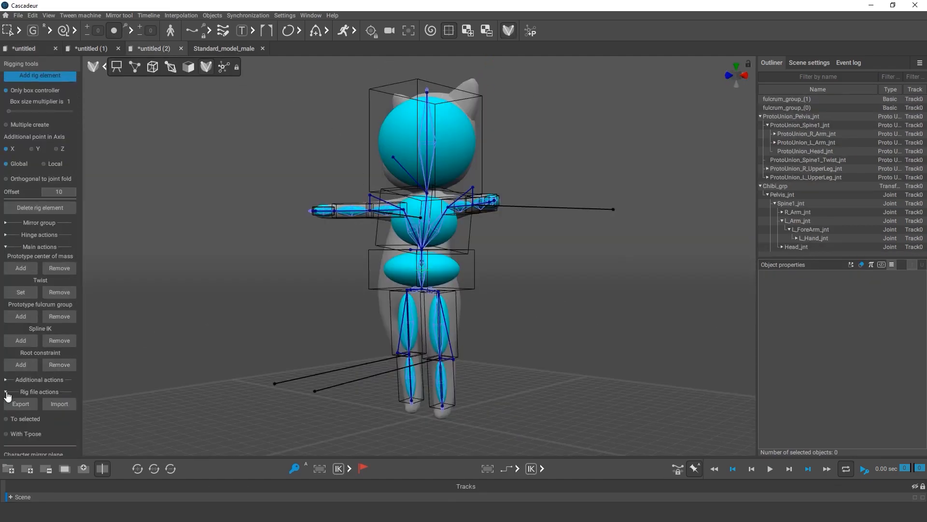
scroll(16, 376, "down", 2)
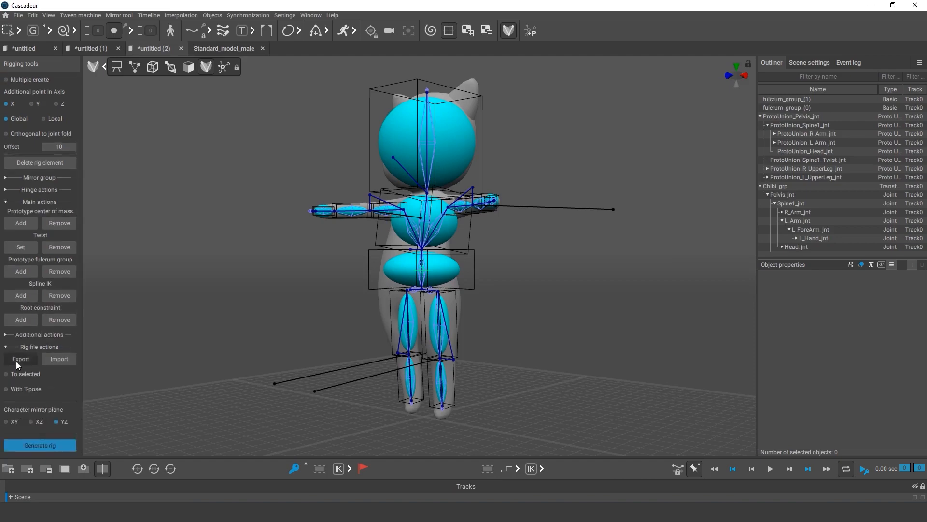
left_click(16, 361)
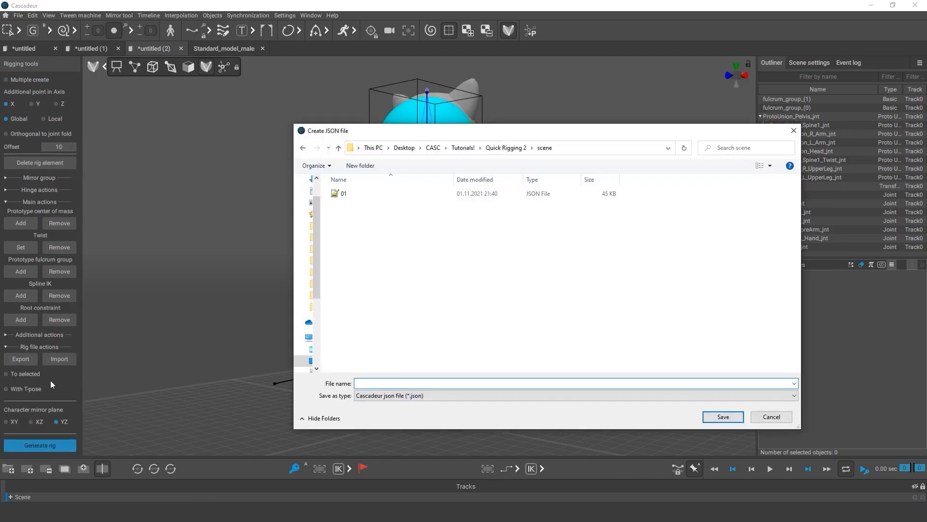
type("MyRig_01")
left_click(723, 417)
Create a new scene and import the CHIBI_FBX model into it
left_click(18, 15)
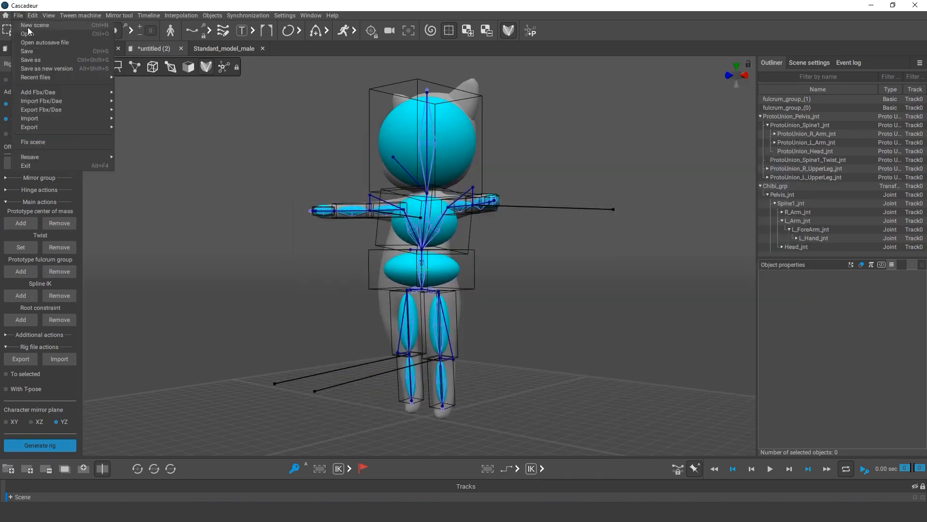
left_click(34, 25)
left_click(18, 15)
mouse_move(109, 100)
left_click(133, 127)
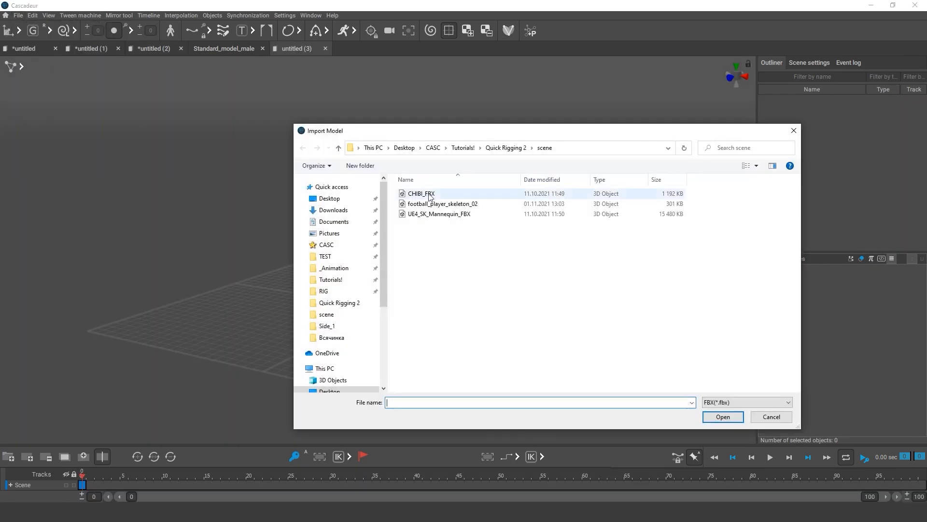
double_click(434, 194)
Enter rig mode, import the MyRig_01 rig file onto the cat, and leave rig mode to generate its rig
left_click(505, 33)
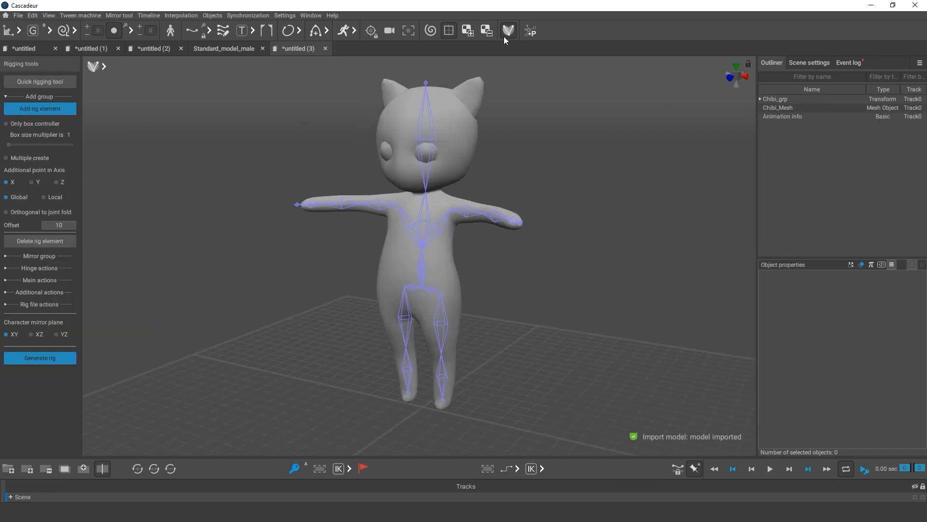
left_click(6, 304)
left_click(58, 317)
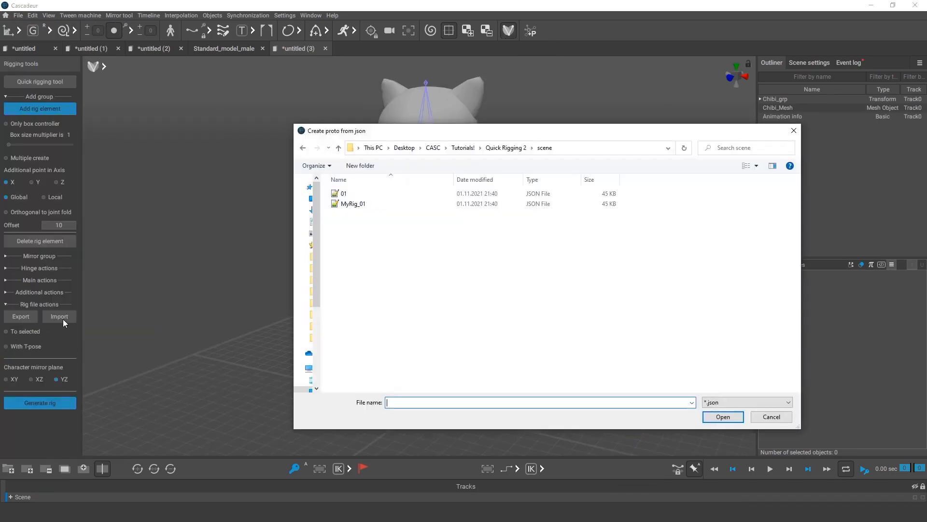
left_click(368, 207)
left_click(731, 416)
left_click(508, 30)
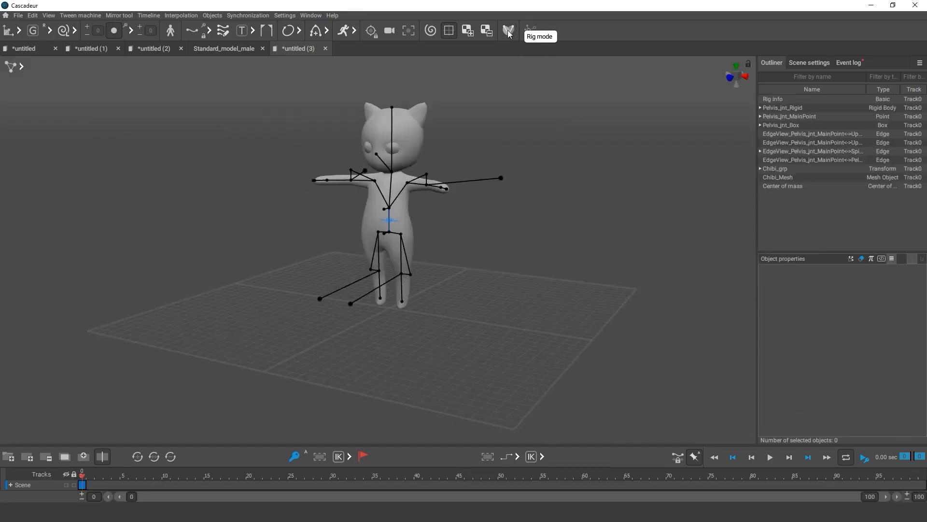
Select the cat's left hip point with its child points and rotate the leg slightly to test the imported rig
left_click(402, 236)
double_click(401, 236)
key("e")
left_click_drag(402, 236, 480, 293)
left_click(480, 292)
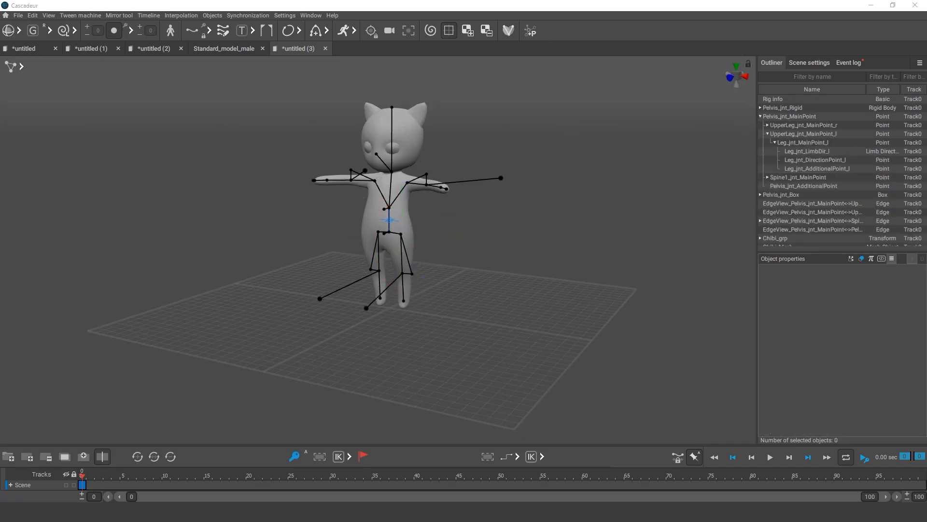
Create a new scene and import the Animation_FBX file into it as a scene
left_click(18, 15)
left_click(21, 27)
left_click(22, 16)
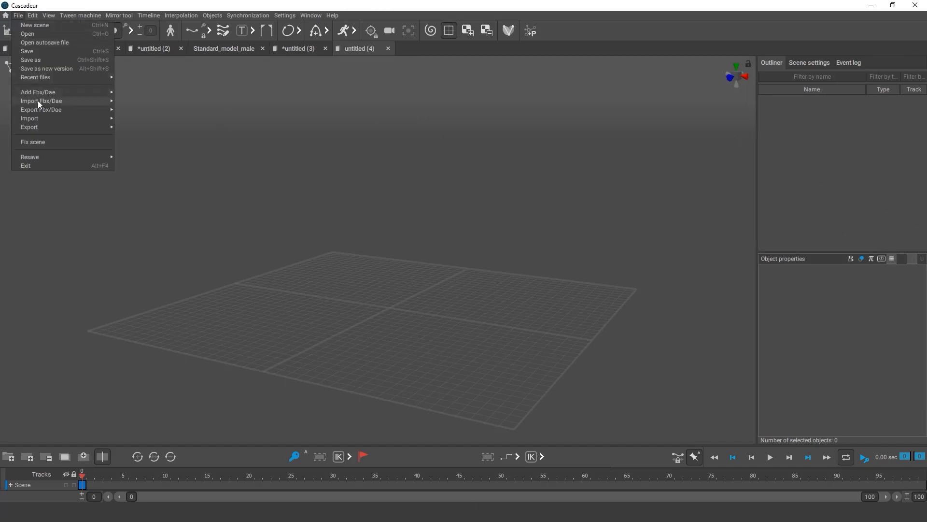
mouse_move(38, 100)
left_click(135, 136)
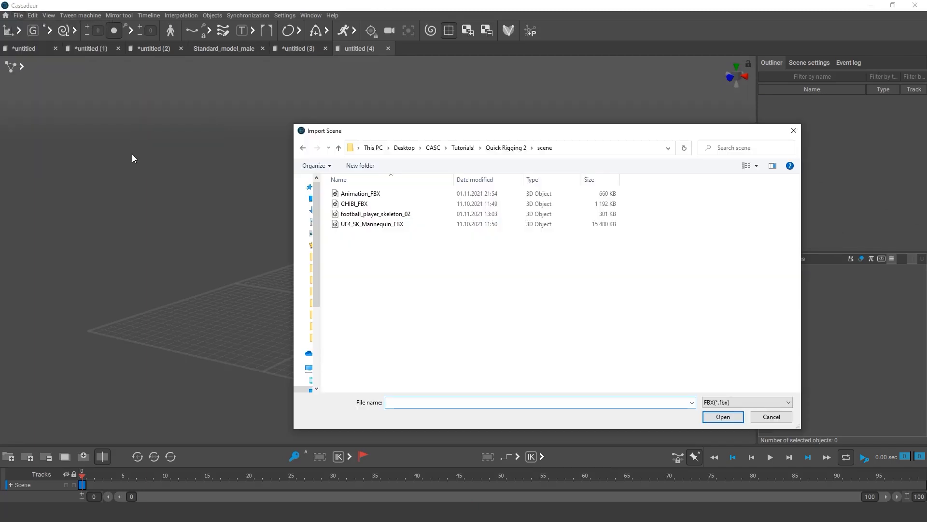
double_click(379, 193)
mouse_move(85, 475)
left_mouse_down()
mouse_move(354, 485)
mouse_move(81, 483)
left_mouse_up()
Enter rig mode, import the MyRig_01 rig file with the With T-pose option enabled, and leave rig mode to generate the animated cat's rig
left_click(511, 37)
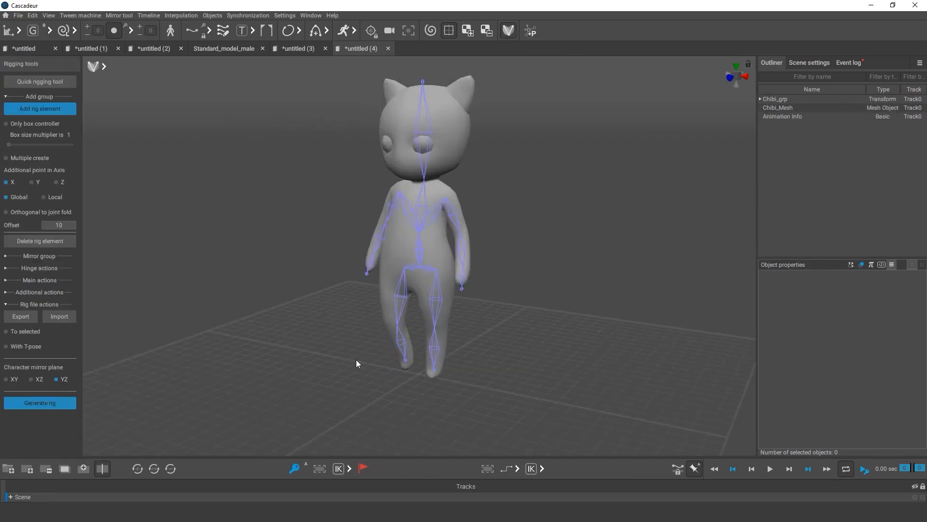
left_click(6, 347)
left_click(59, 317)
double_click(356, 214)
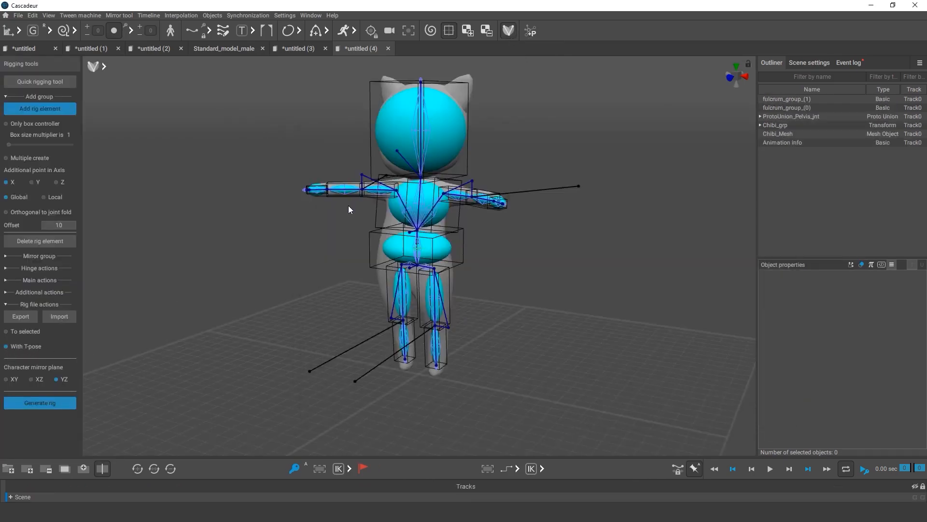
left_click(508, 30)
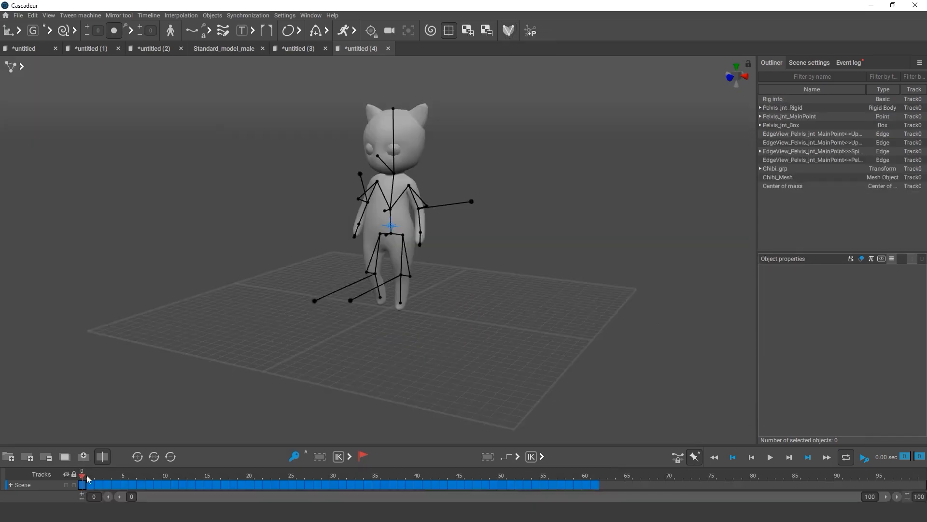
Scrub the timeline from the first frame to frame 64 to check how the rig follows the imported animation
left_click_drag(83, 481, 619, 485)
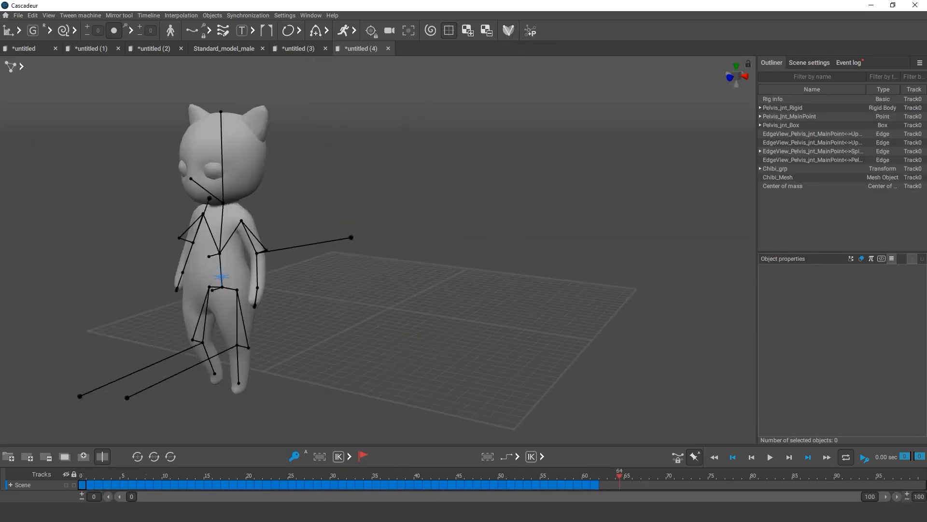